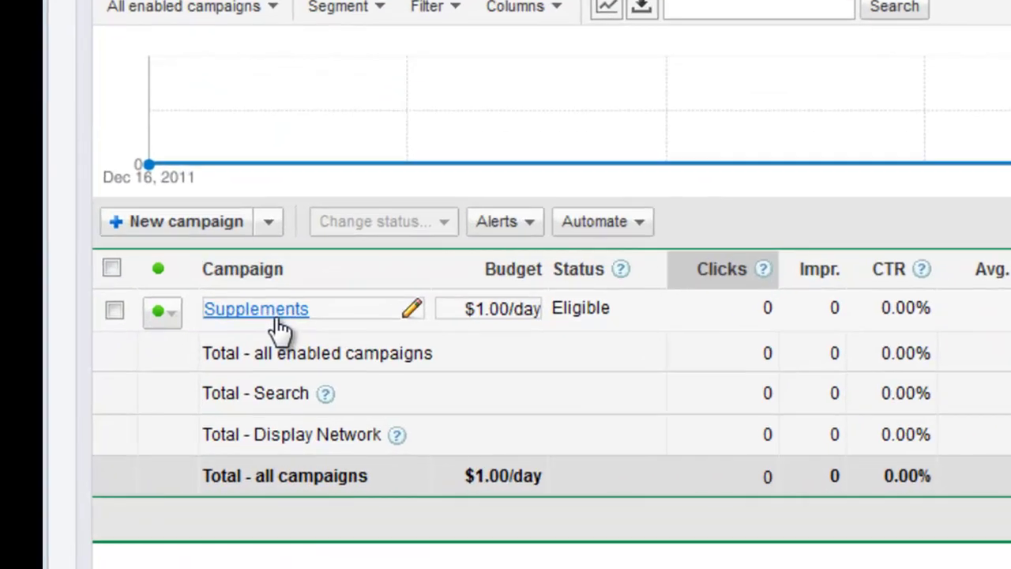
pyautogui.click(271, 316)
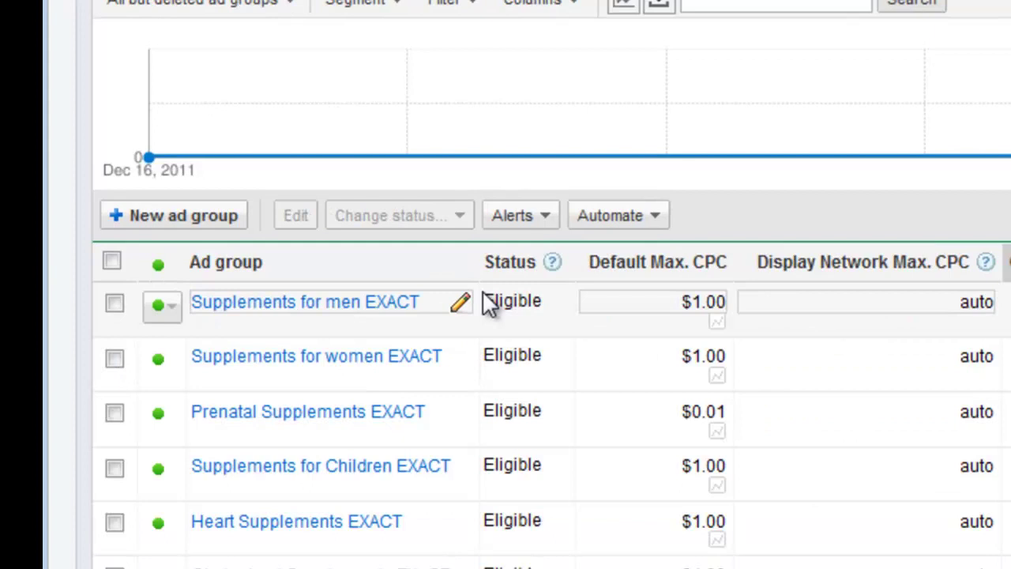
pyautogui.scroll(-3, 887, 83)
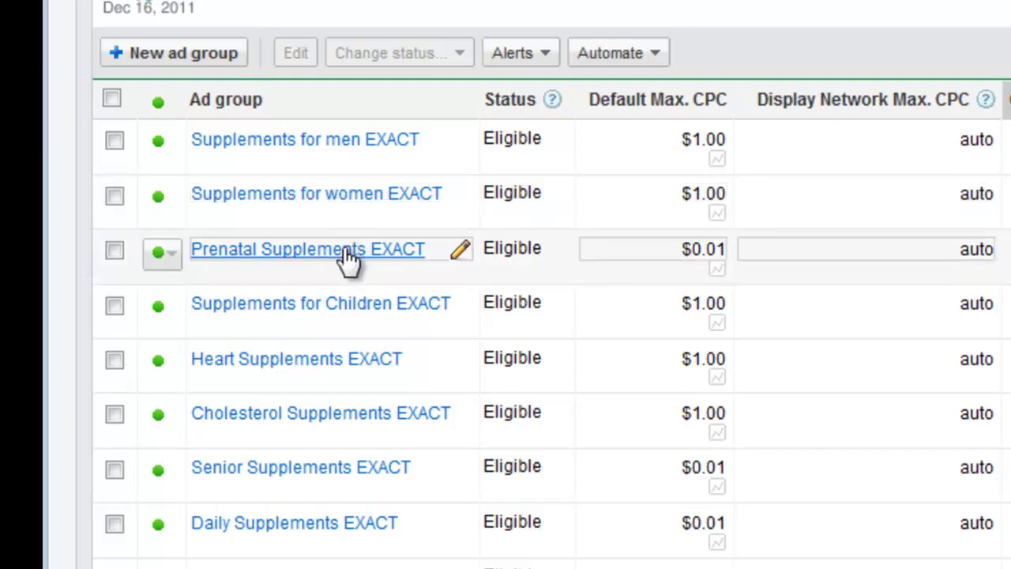
pyautogui.scroll(-3, 347, 261)
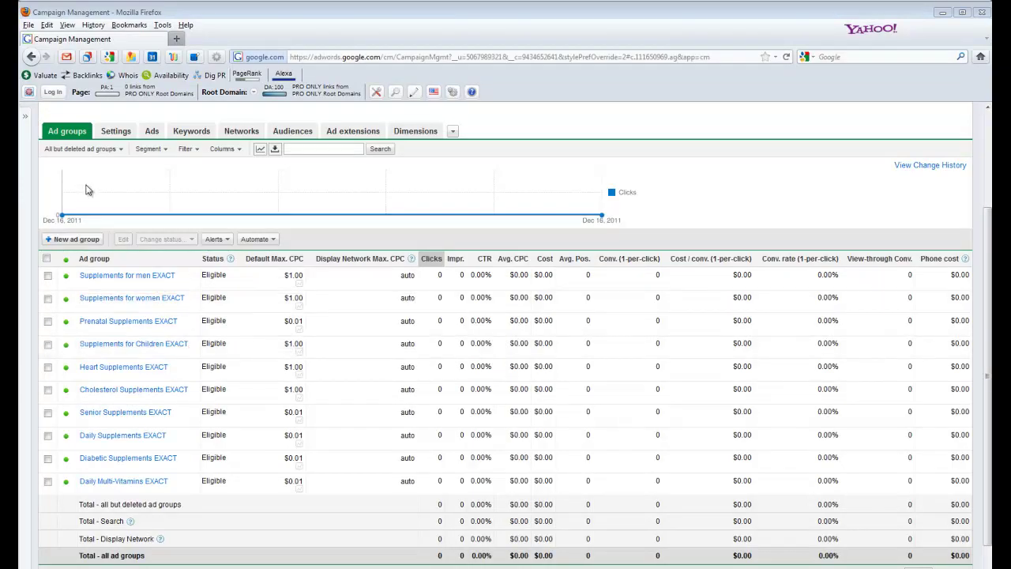
# Step: Open the Supplements campaign's settings and review the network options, leaving networks at All
pyautogui.click(118, 133)
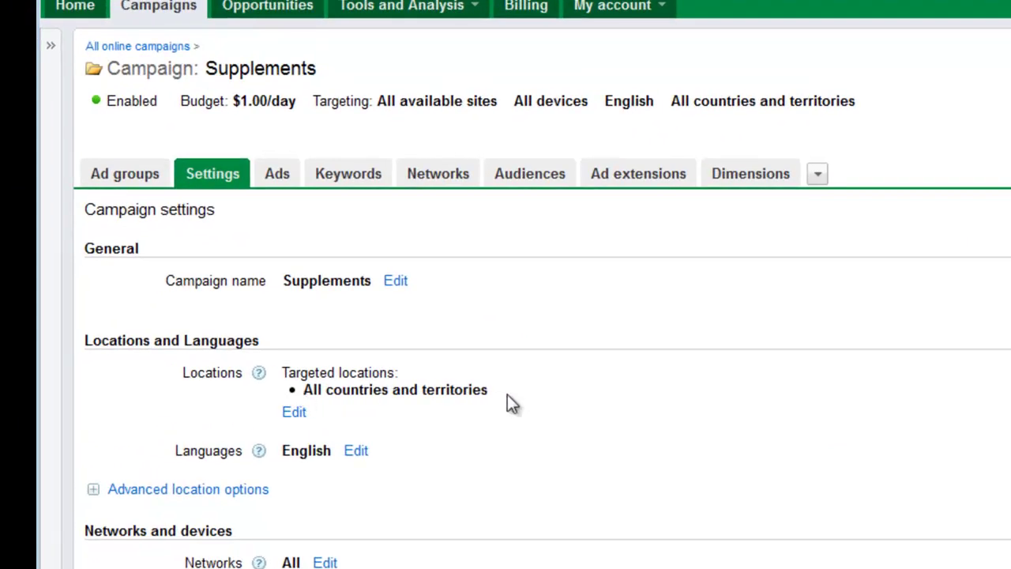
pyautogui.scroll(-2, 508, 396)
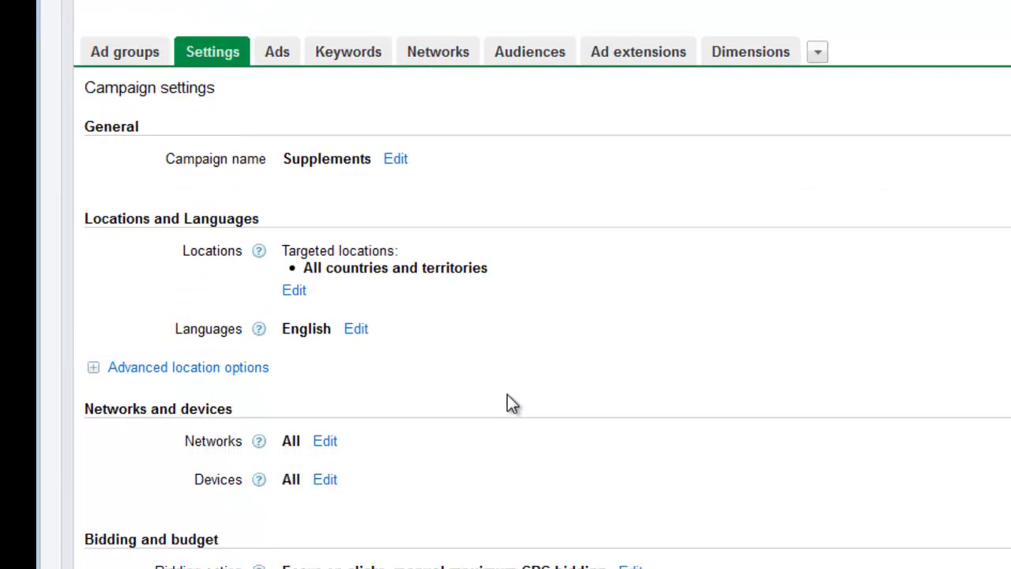
pyautogui.scroll(-2, 510, 401)
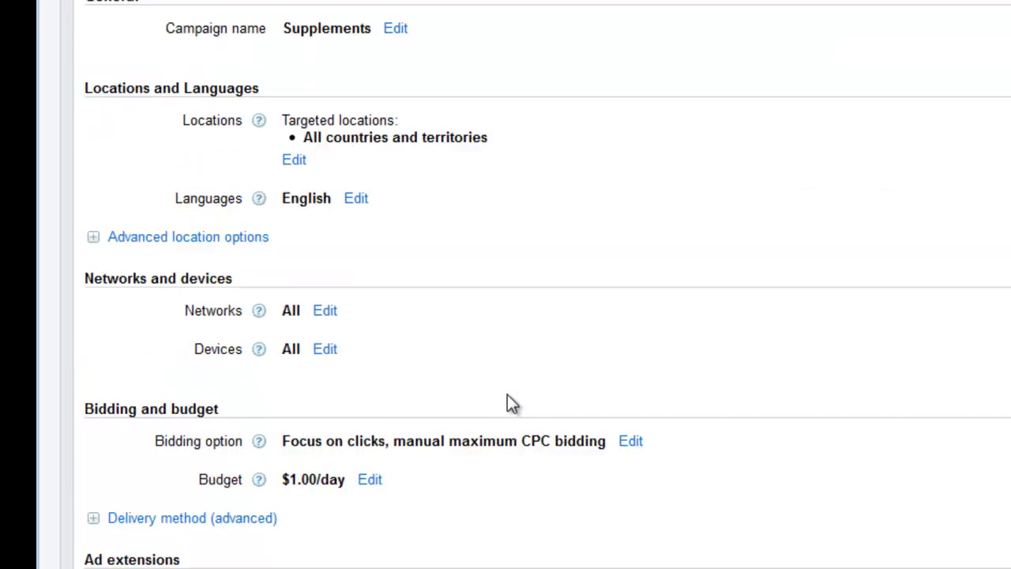
pyautogui.click(325, 316)
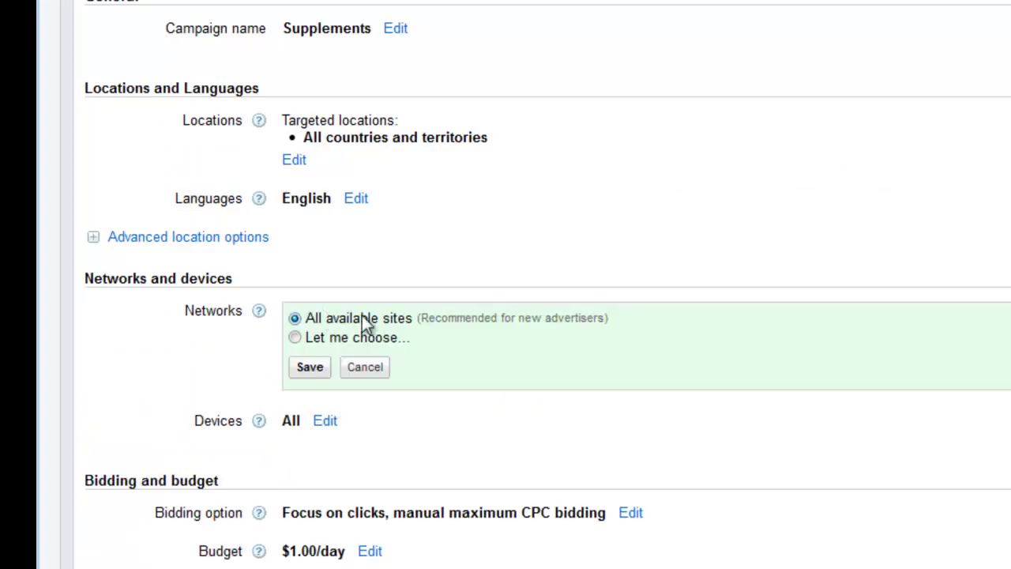
pyautogui.click(296, 338)
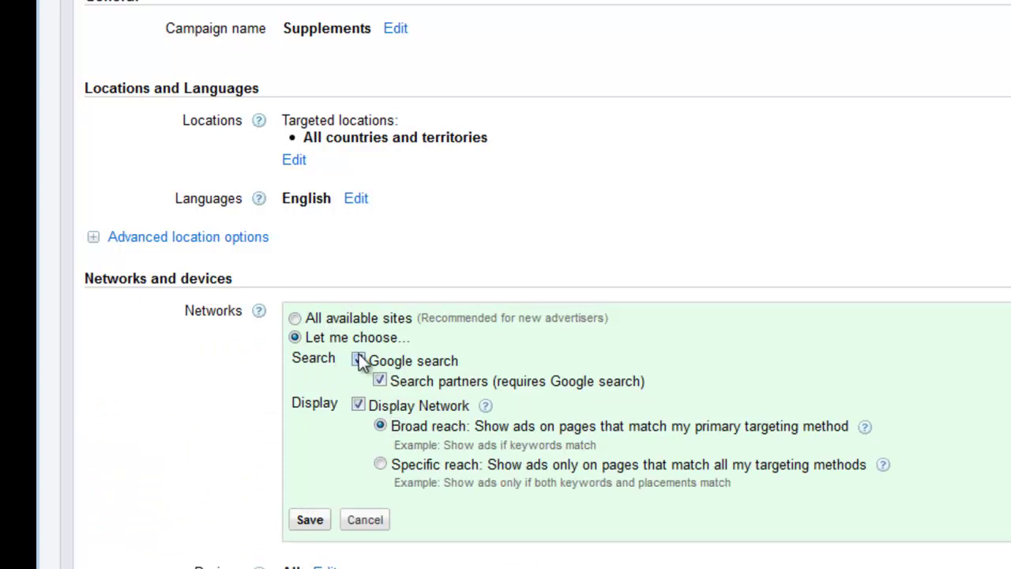
pyautogui.click(363, 519)
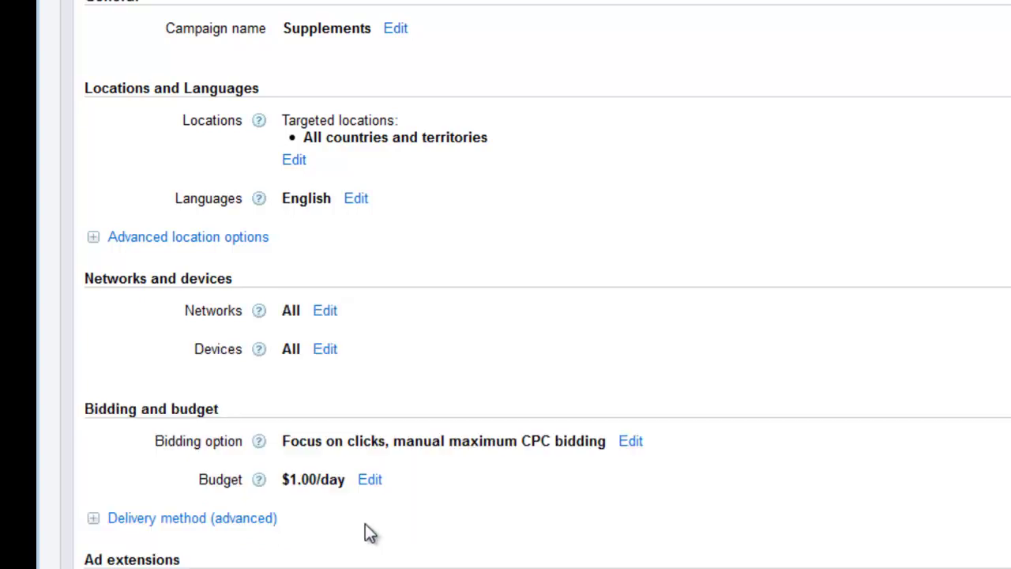
# Step: Review the device options without saving changes, leaving devices at All, then switch to AdWords Editor
pyautogui.click(323, 351)
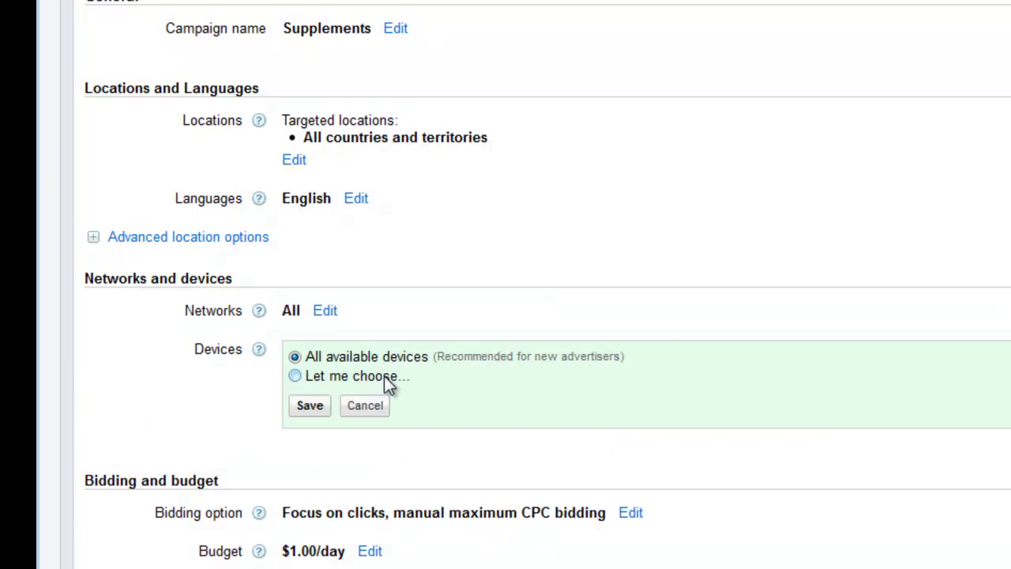
pyautogui.click(297, 376)
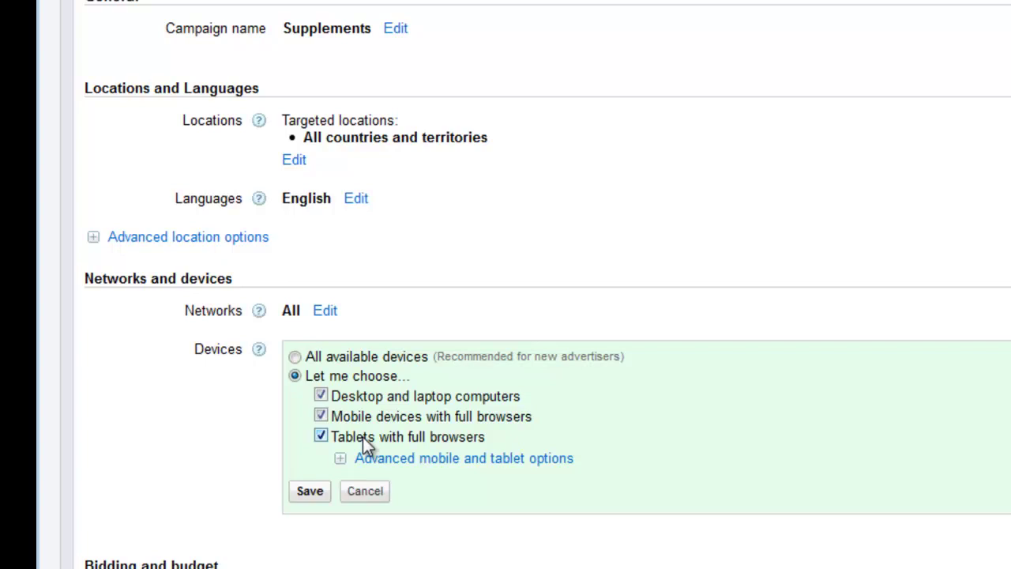
pyautogui.click(376, 497)
pyautogui.scroll(-3, 379, 503)
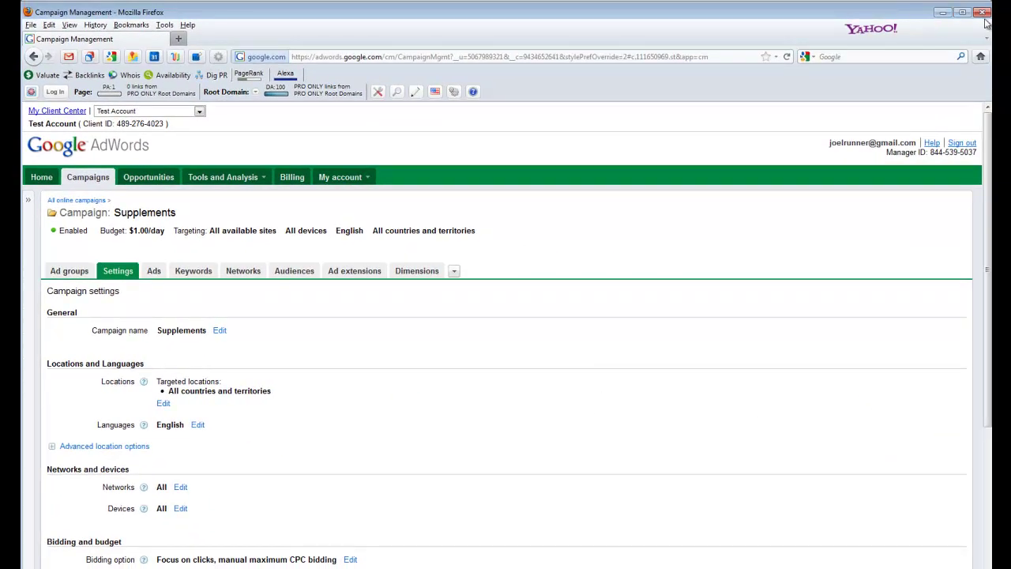
pyautogui.click(944, 12)
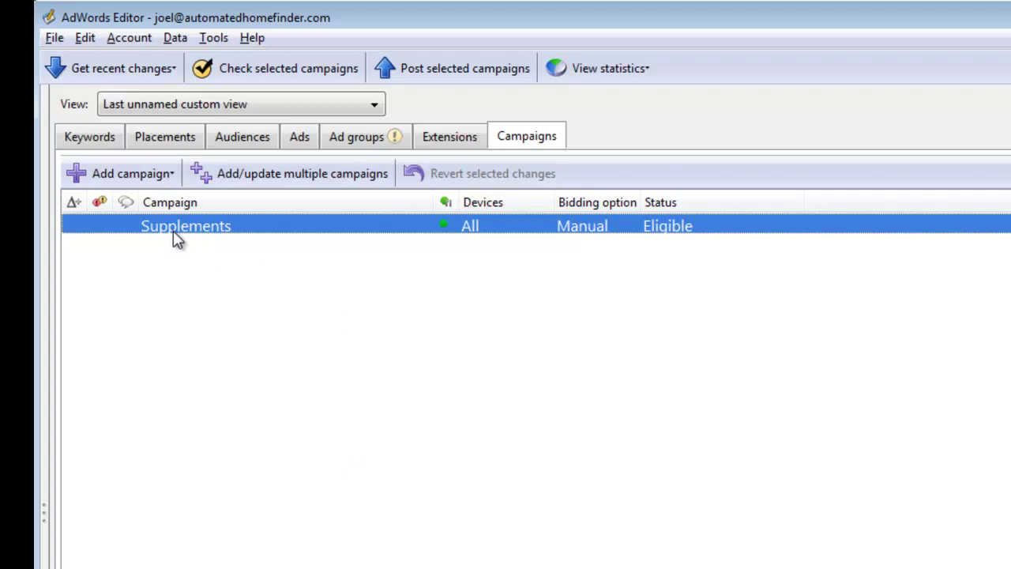
# Step: Check the Supplements campaign's name and ad groups, then return to the Campaigns list
pyautogui.click(204, 229)
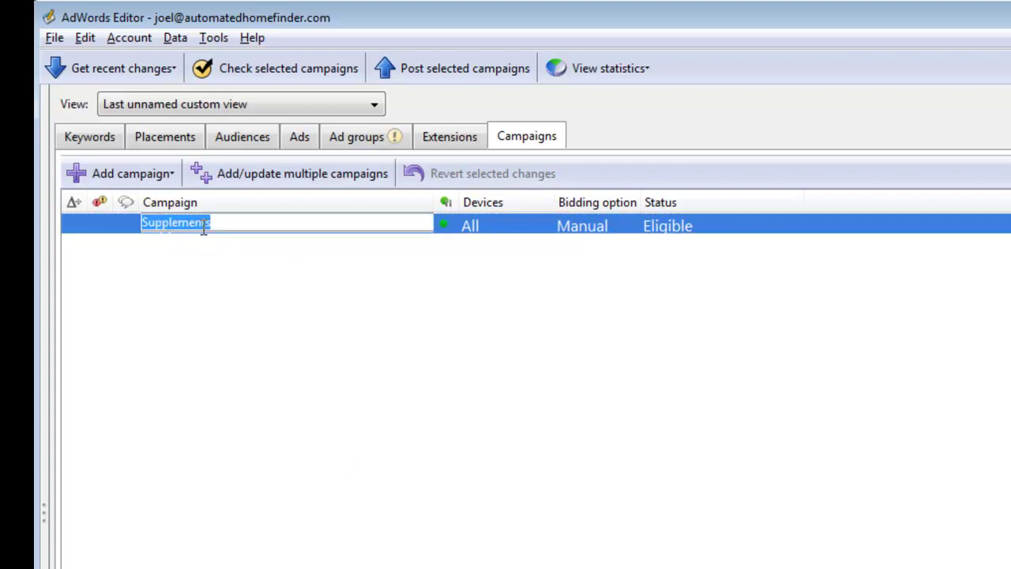
pyautogui.click(106, 235)
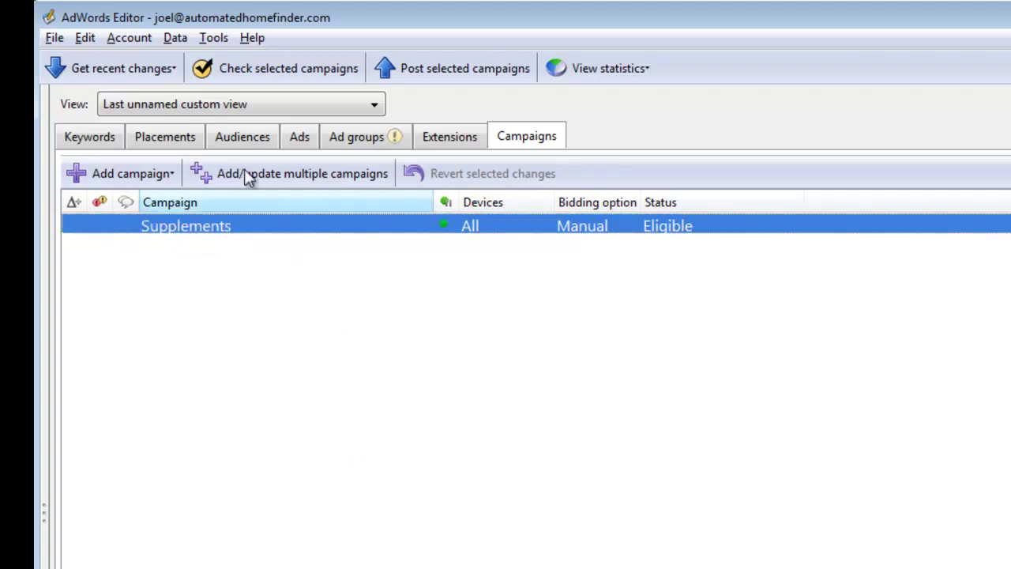
pyautogui.click(355, 136)
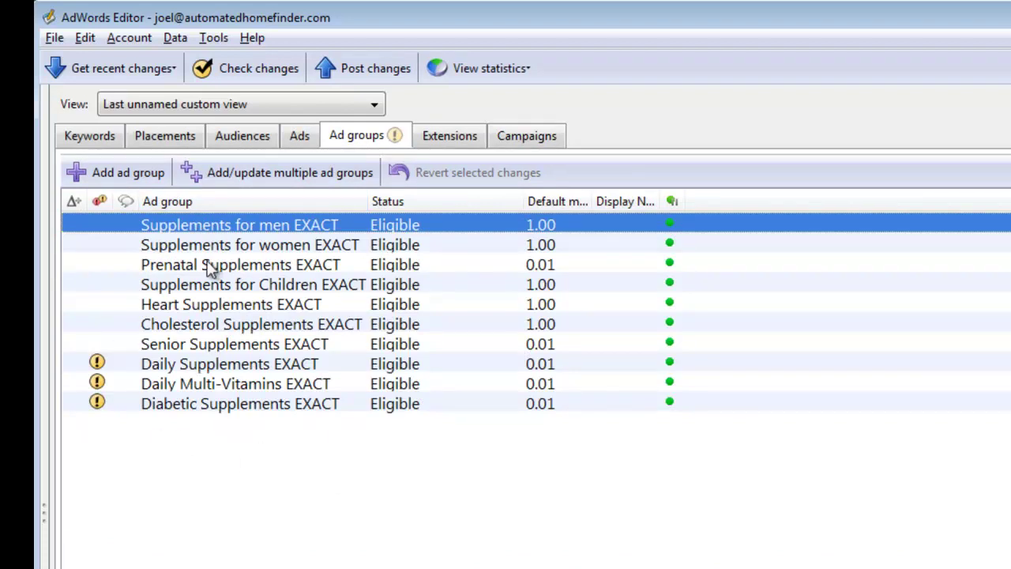
pyautogui.click(527, 138)
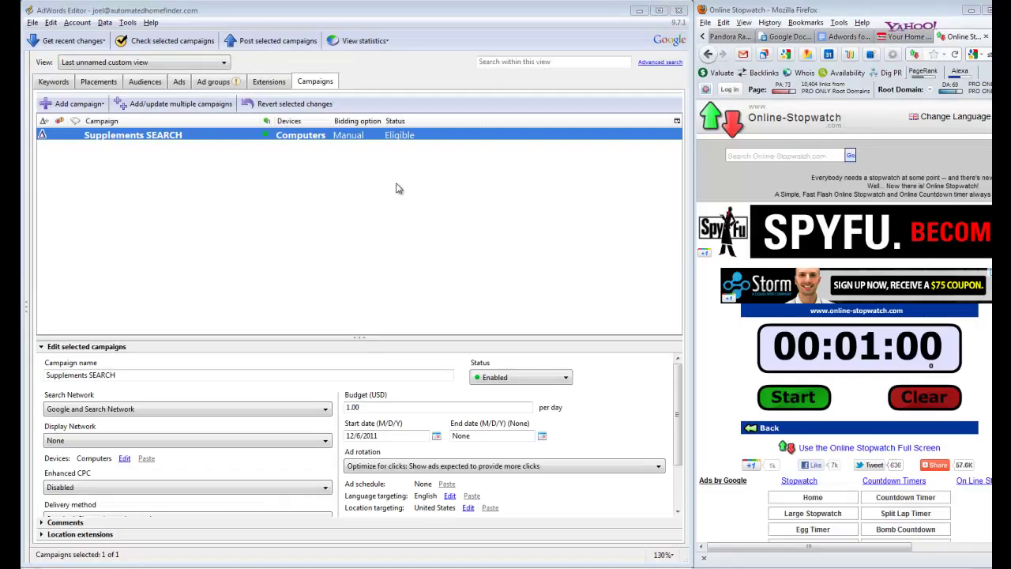
# Step: Rename the campaign to 'Supplements SEARCH US'
pyautogui.click(183, 136)
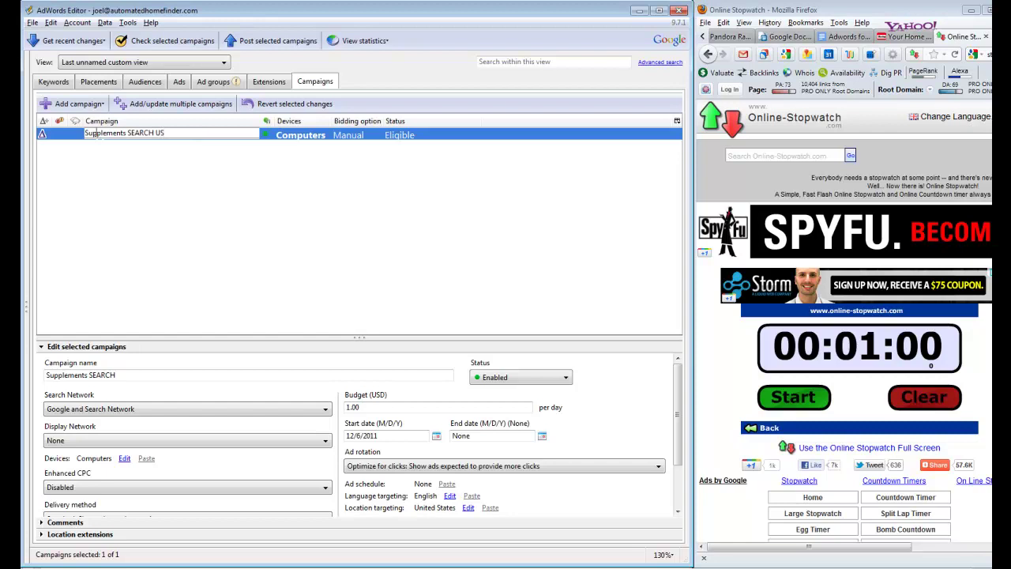
pyautogui.press('Return')
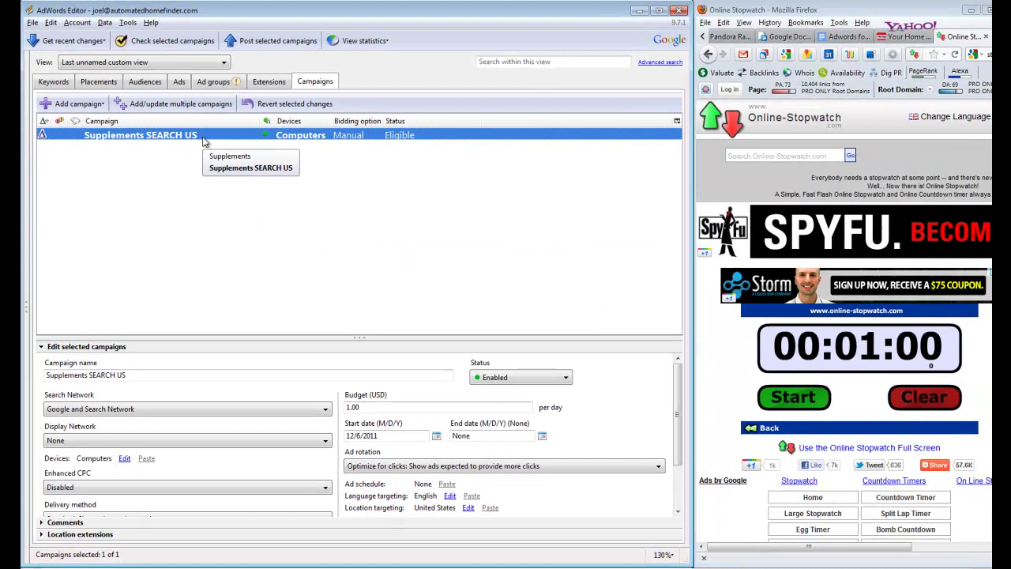
# Step: Duplicate Supplements SEARCH US twice and rename the first copy 'Supplements DISPLAY US'
pyautogui.click(792, 398)
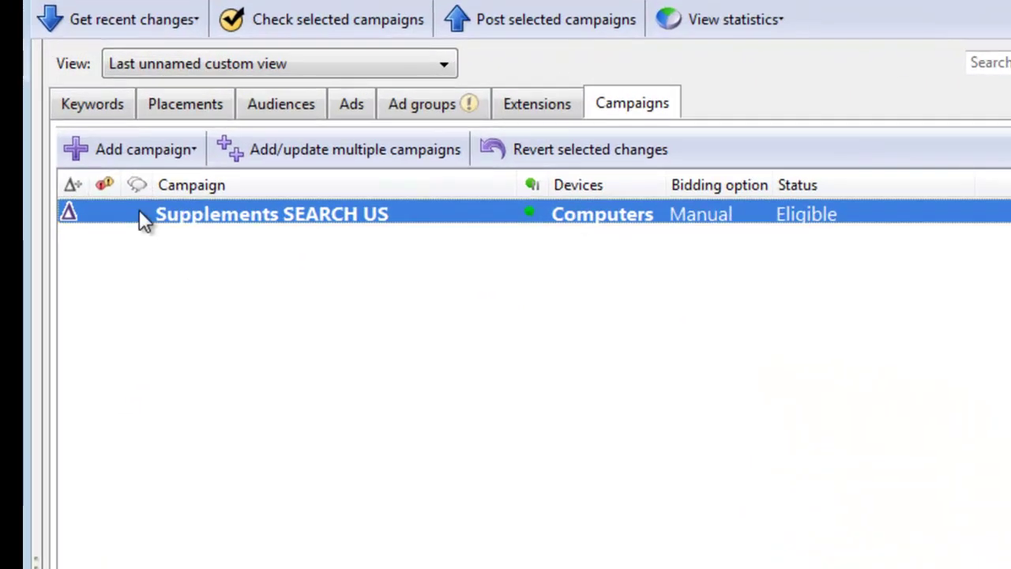
pyautogui.hotkey('ctrl', 'c')
pyautogui.hotkey('ctrl', 'v')
pyautogui.hotkey('ctrl', 'v')
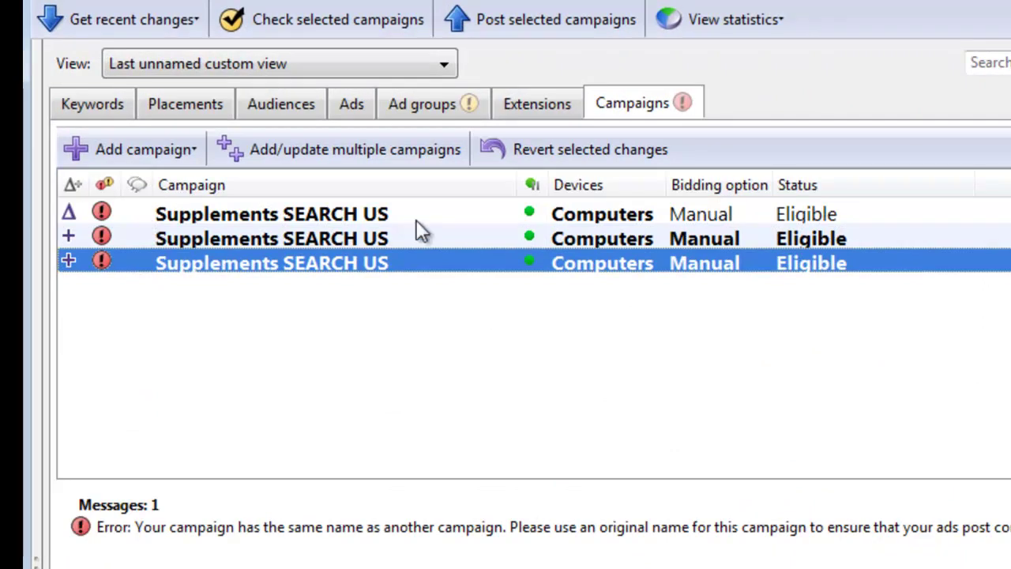
pyautogui.click(302, 238)
pyautogui.click(367, 238)
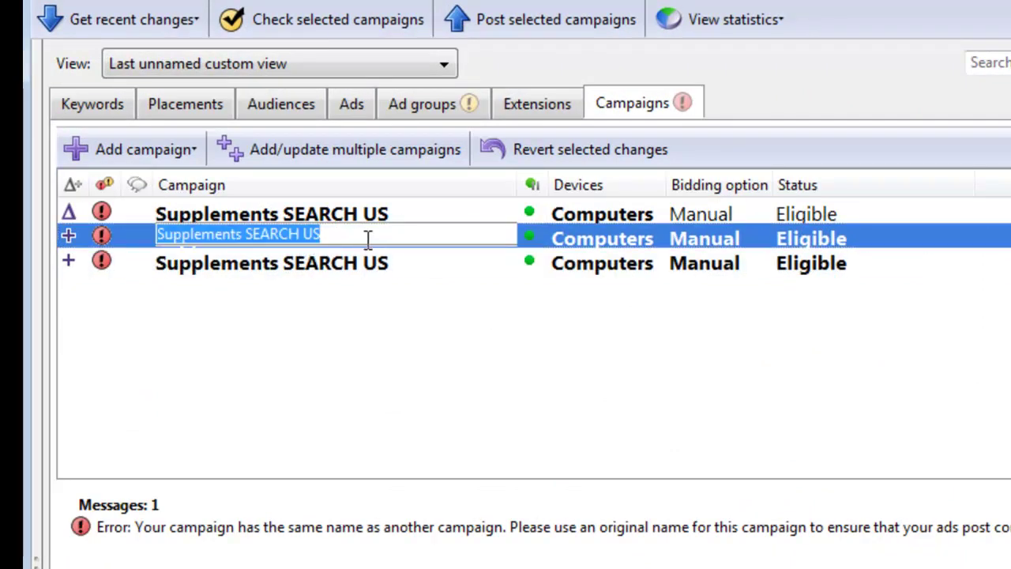
pyautogui.click(370, 238)
pyautogui.press('BackSpace')
pyautogui.press('BackSpace')
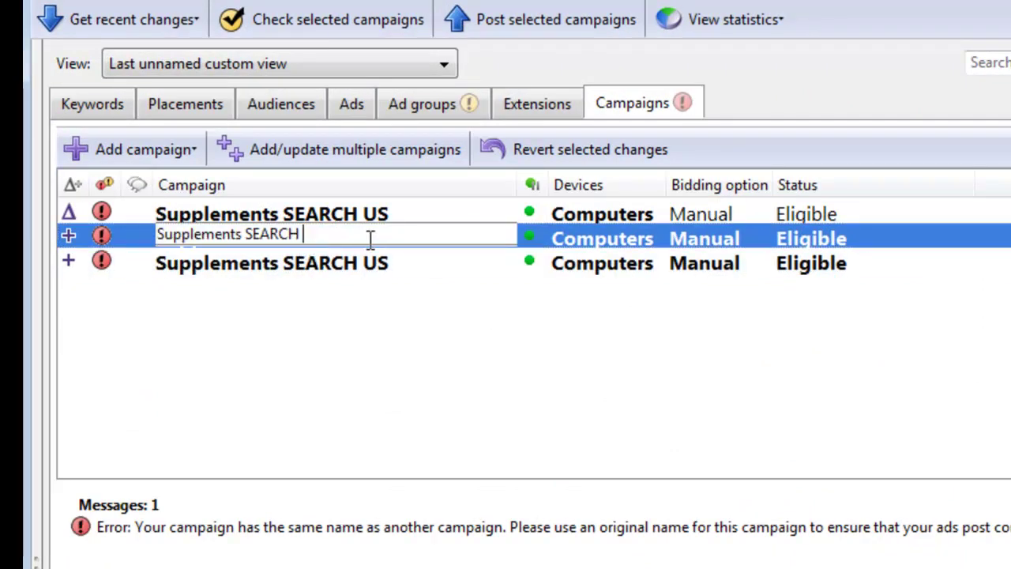
pyautogui.press('BackSpace')
pyautogui.press('BackSpace')
pyautogui.press('BackSpace')
pyautogui.press('BackSpace')
pyautogui.press('BackSpace')
pyautogui.press('BackSpace')
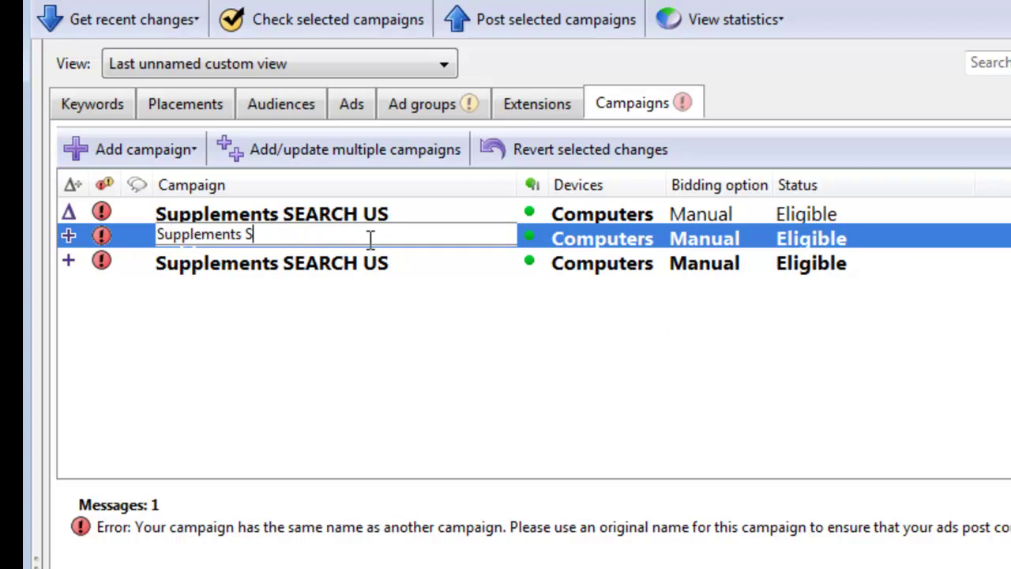
pyautogui.write('DIU')
pyautogui.press('BackSpace')
pyautogui.write('SPLAY US')
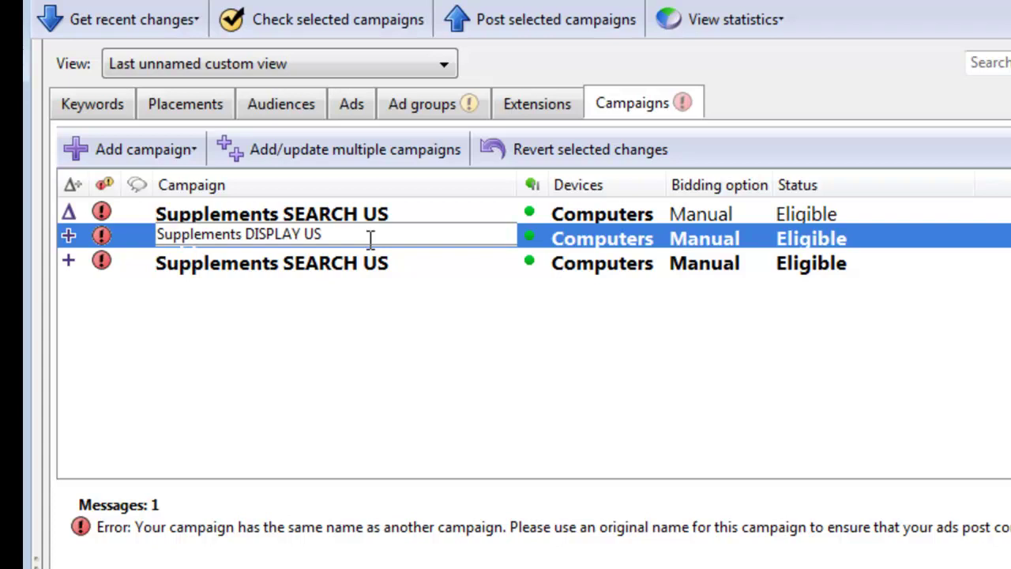
# Step: Rename the second copy 'Supplements MOBILE US'
pyautogui.click(312, 267)
pyautogui.click(312, 267)
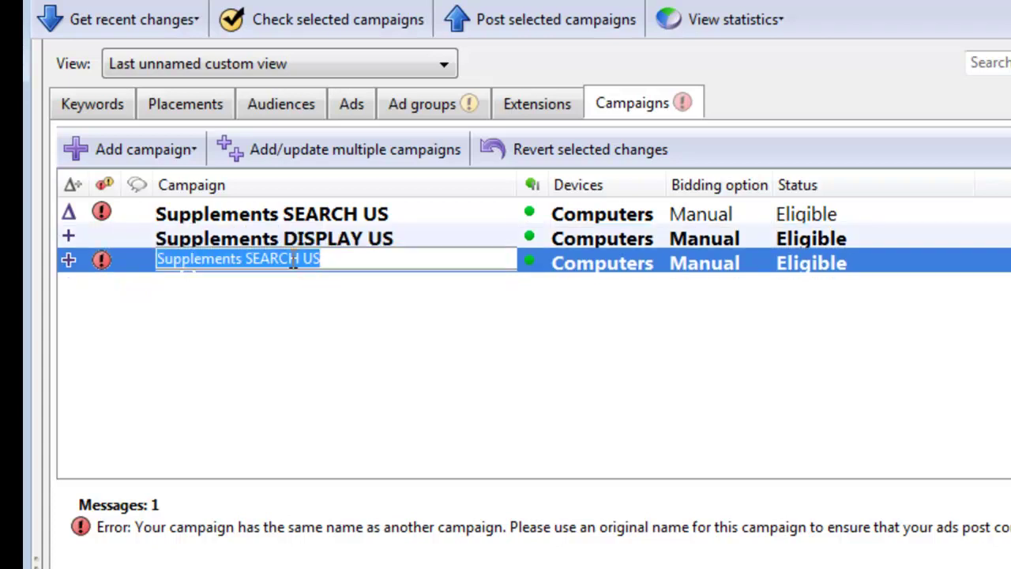
pyautogui.click(308, 259)
pyautogui.press('BackSpace')
pyautogui.press('BackSpace')
pyautogui.press('BackSpace')
pyautogui.press('BackSpace')
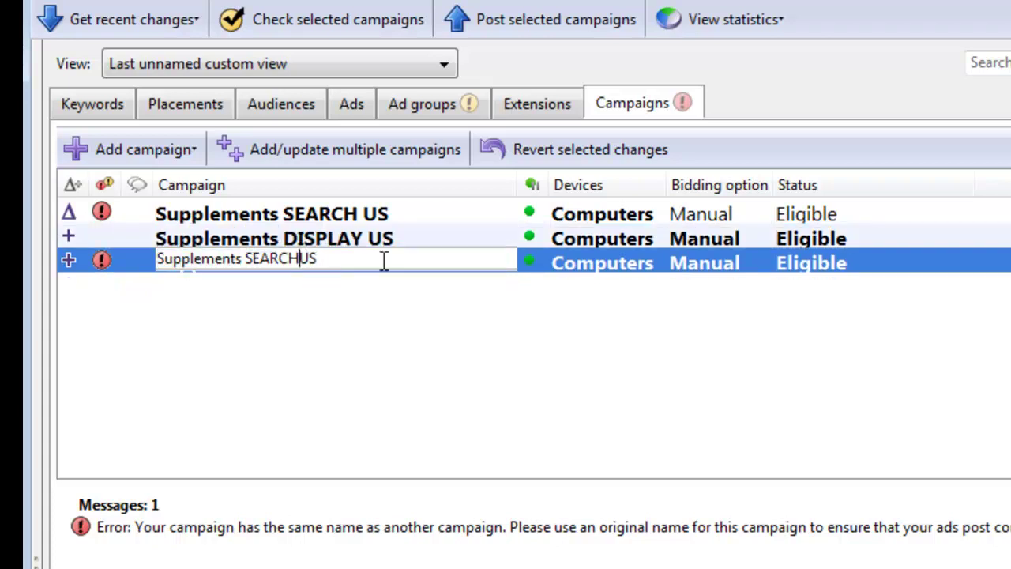
pyautogui.press('BackSpace')
pyautogui.press('BackSpace')
pyautogui.press('BackSpace')
pyautogui.write('MOB')
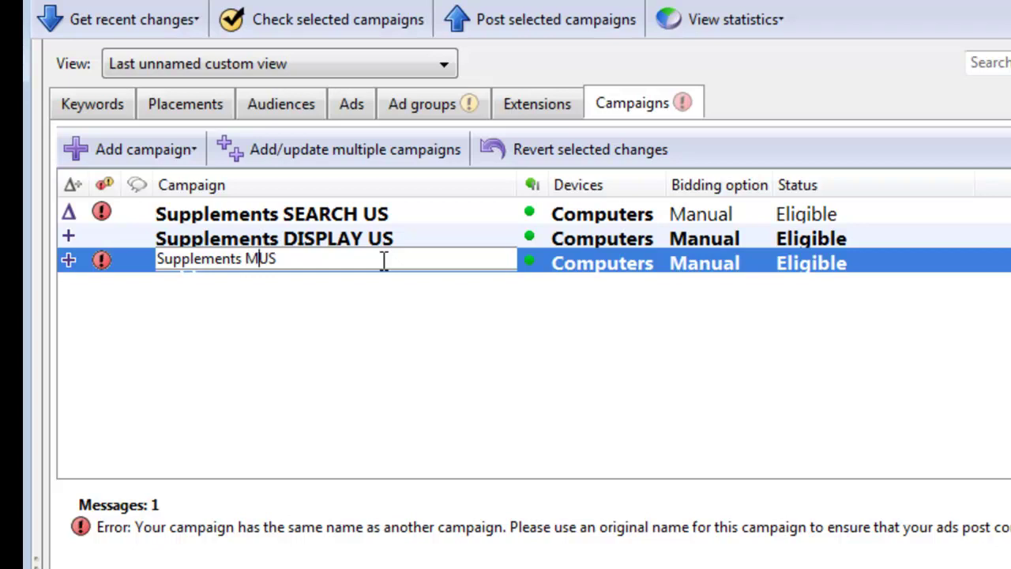
pyautogui.write('ILE')
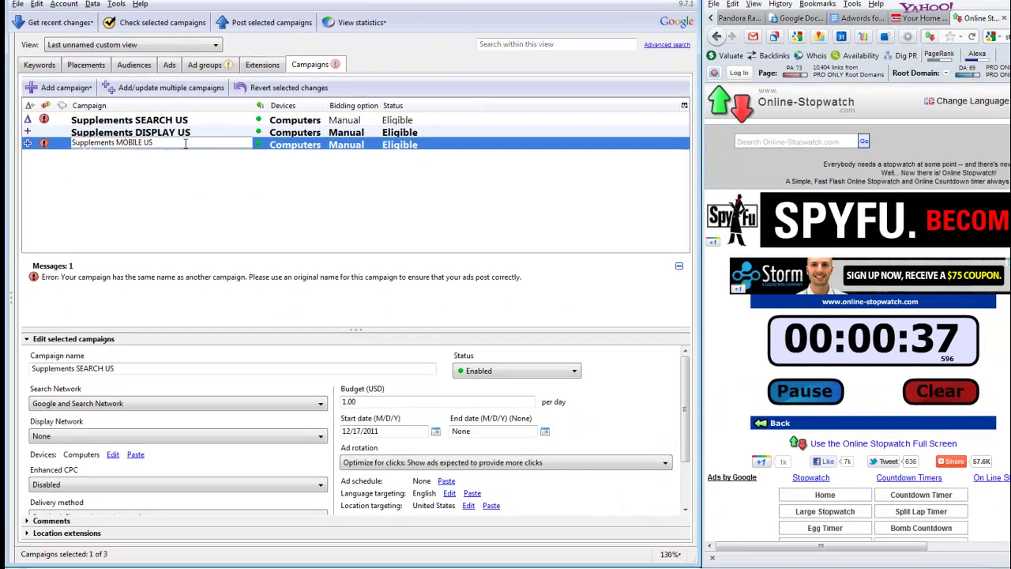
pyautogui.click(184, 132)
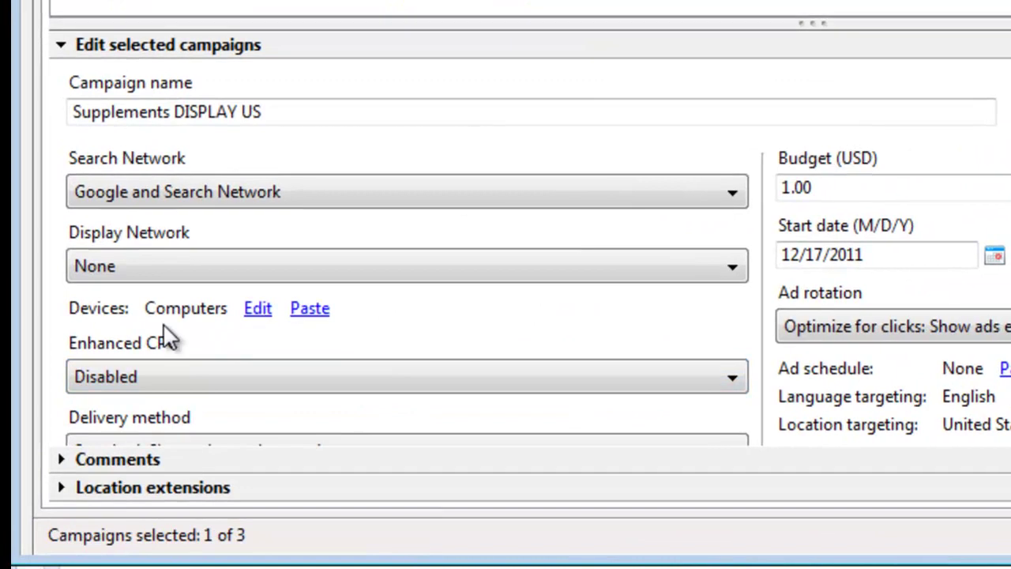
# Step: Set Supplements DISPLAY US's Display Network to relevant pages across the entire network
pyautogui.scroll(-2, 157, 352)
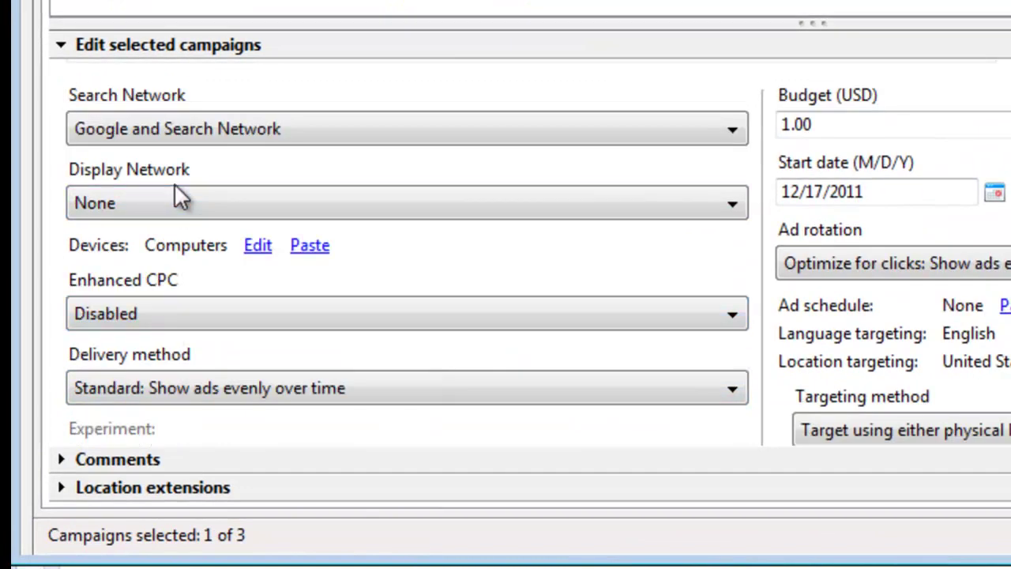
pyautogui.click(191, 204)
pyautogui.click(200, 228)
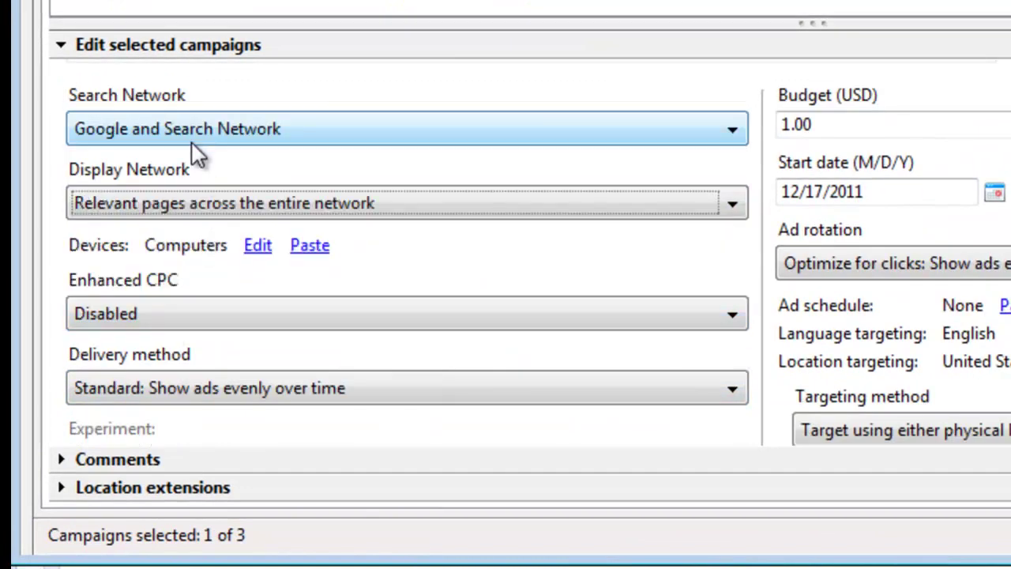
pyautogui.click(190, 131)
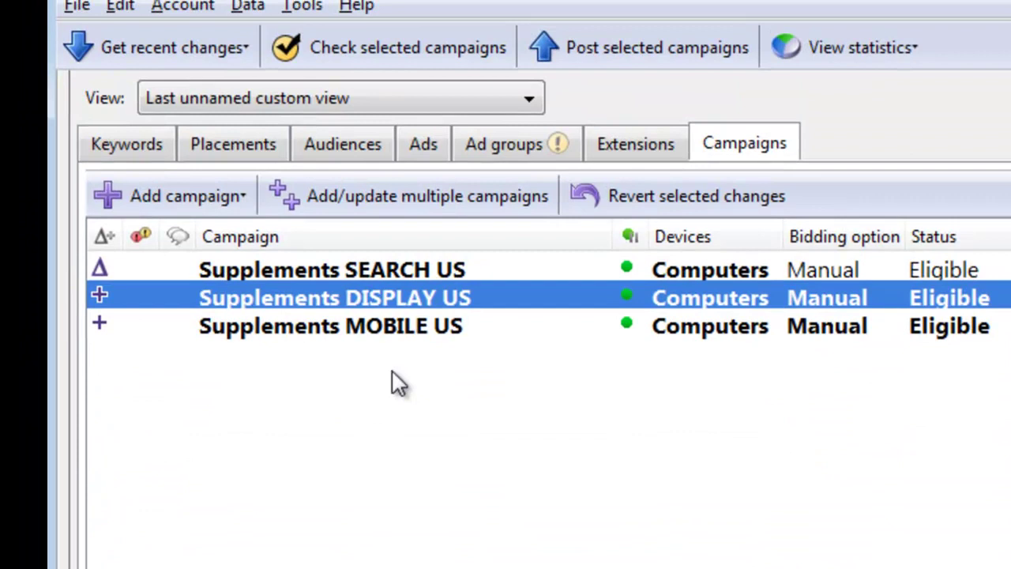
# Step: Target Supplements MOBILE US at mobile devices and tablets with full browsers, not desktop and laptop computers
pyautogui.click(400, 328)
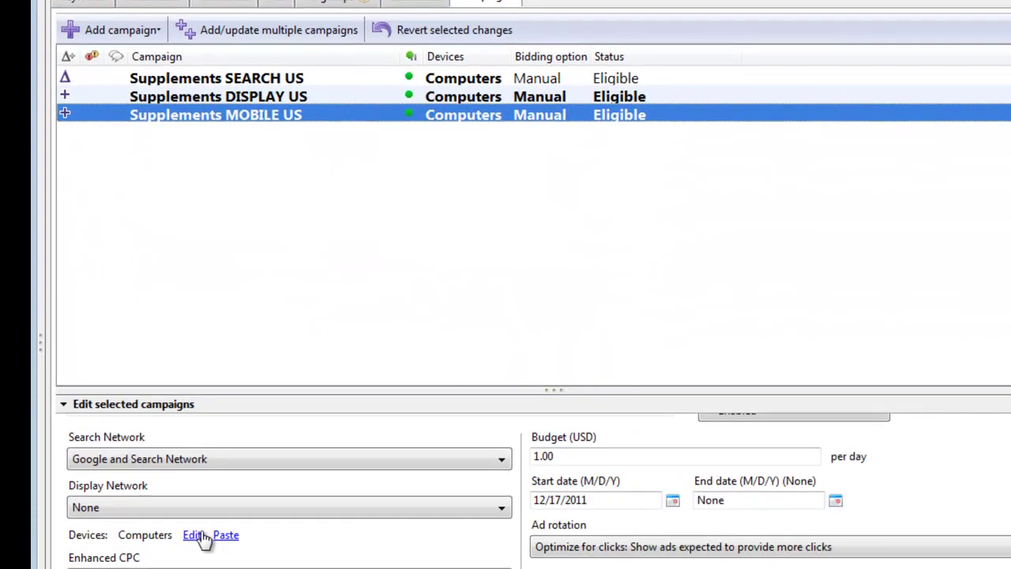
pyautogui.click(193, 535)
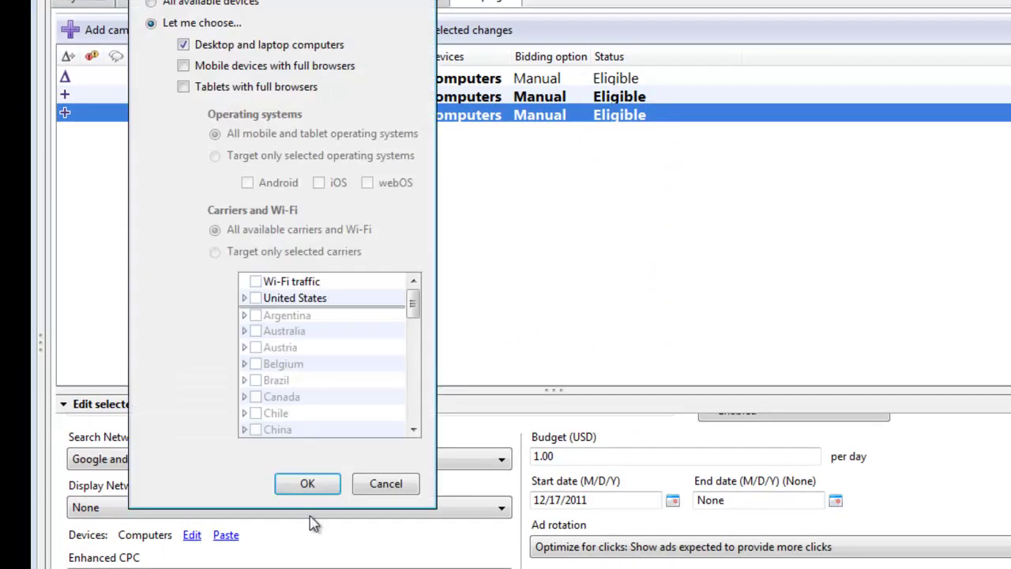
pyautogui.click(186, 45)
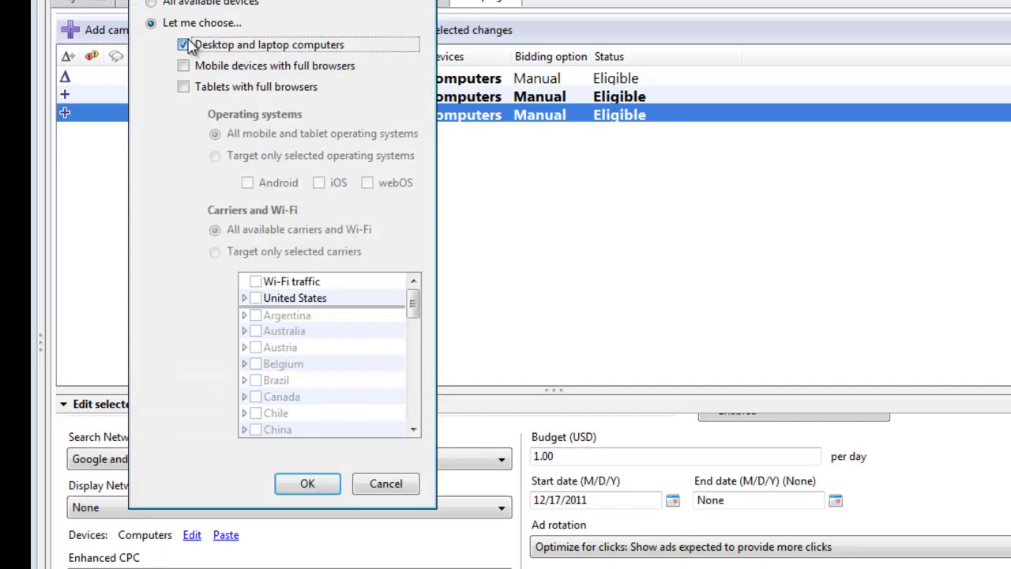
pyautogui.click(184, 66)
pyautogui.click(184, 87)
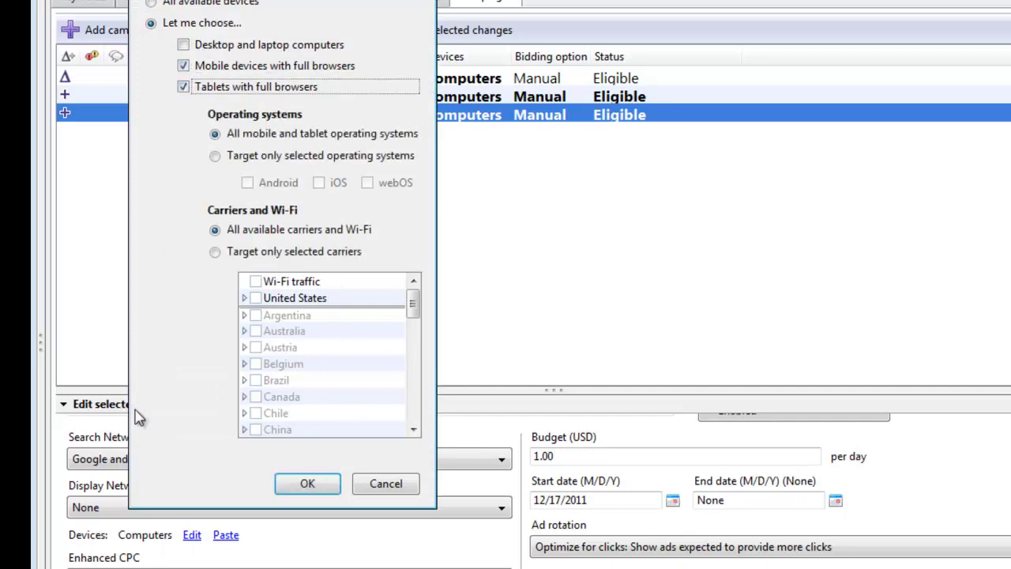
pyautogui.click(307, 484)
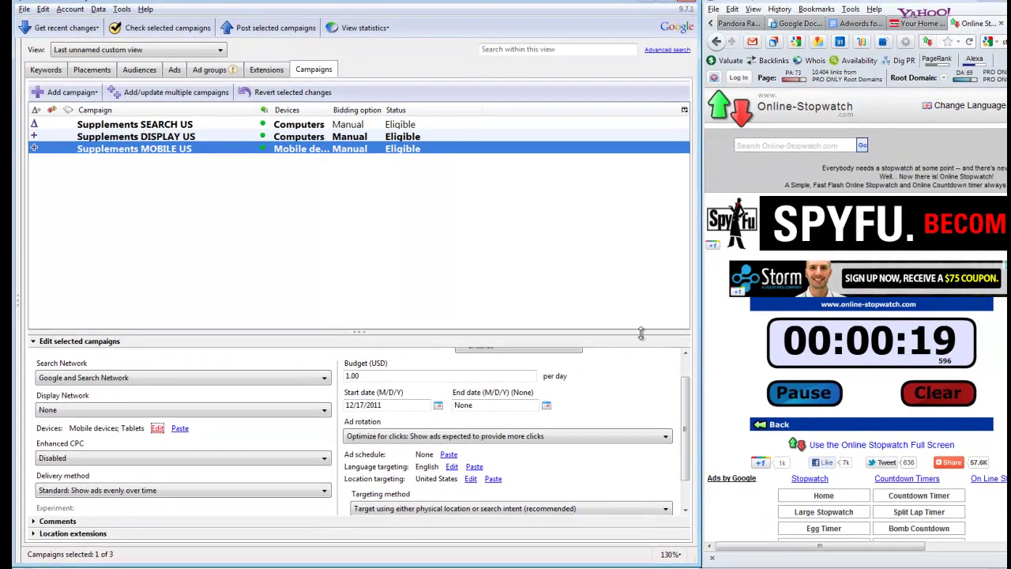
pyautogui.click(840, 397)
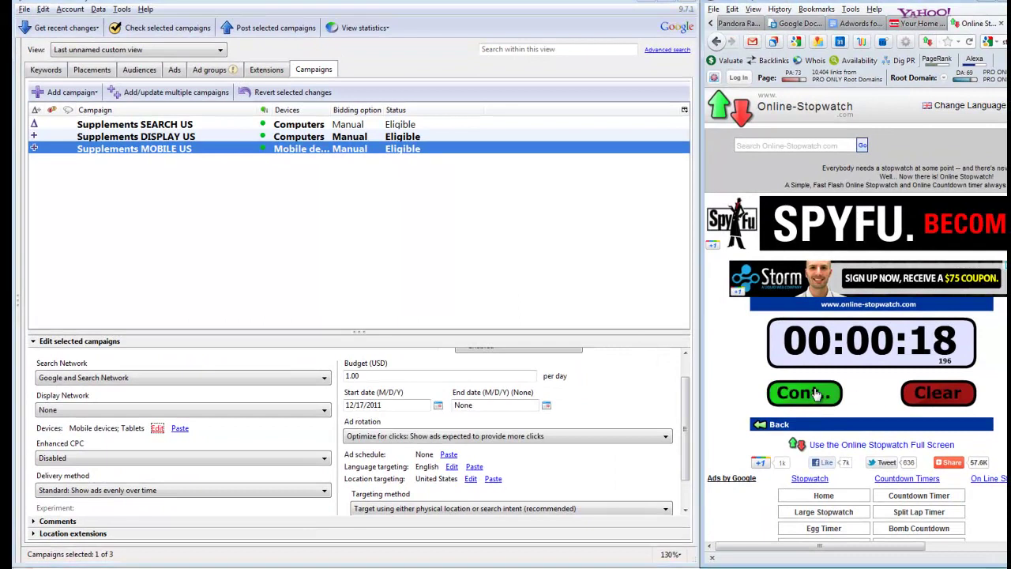
pyautogui.click(180, 126)
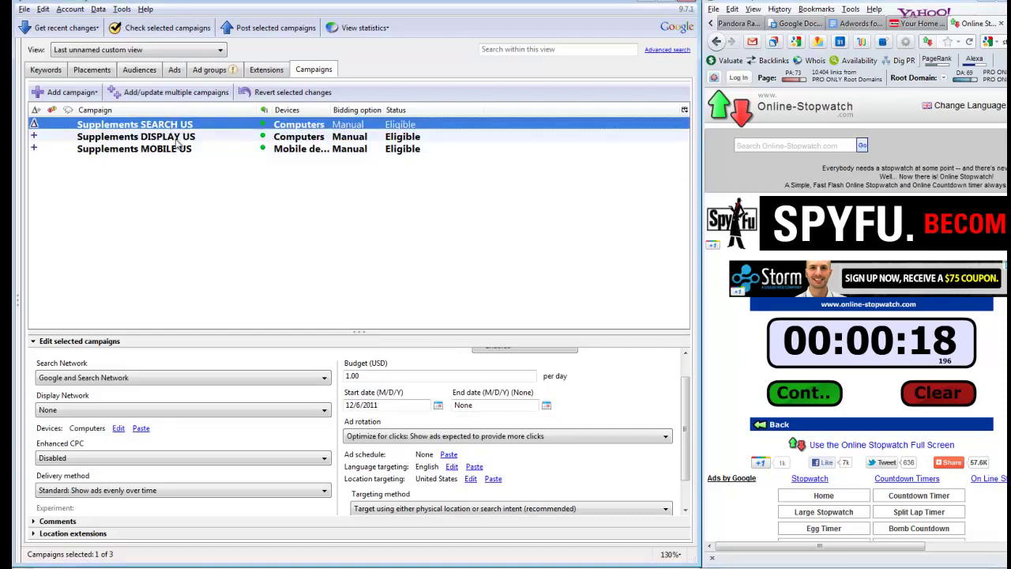
pyautogui.click(178, 138)
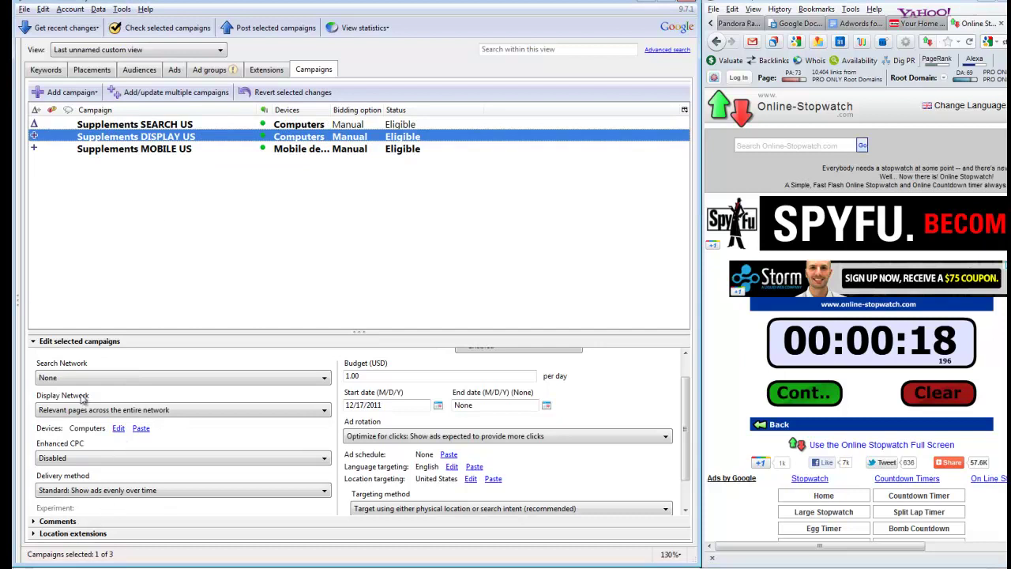
pyautogui.click(158, 152)
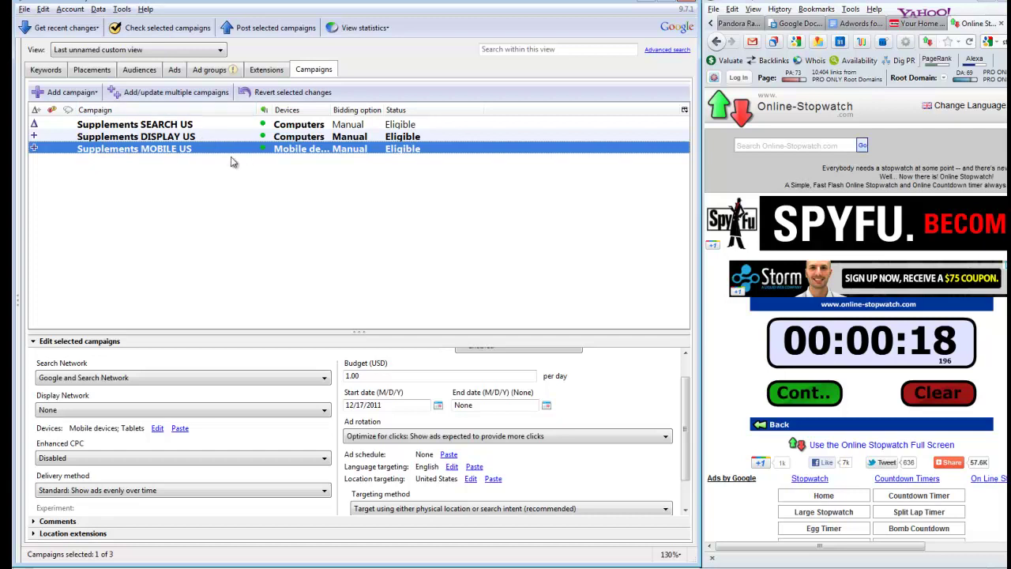
# Step: Select the three US campaigns and paste copies as SEARCH, DISPLAY and MOBILE AUS
pyautogui.keyDown('shift'); pyautogui.click(195, 129); pyautogui.keyUp('shift')
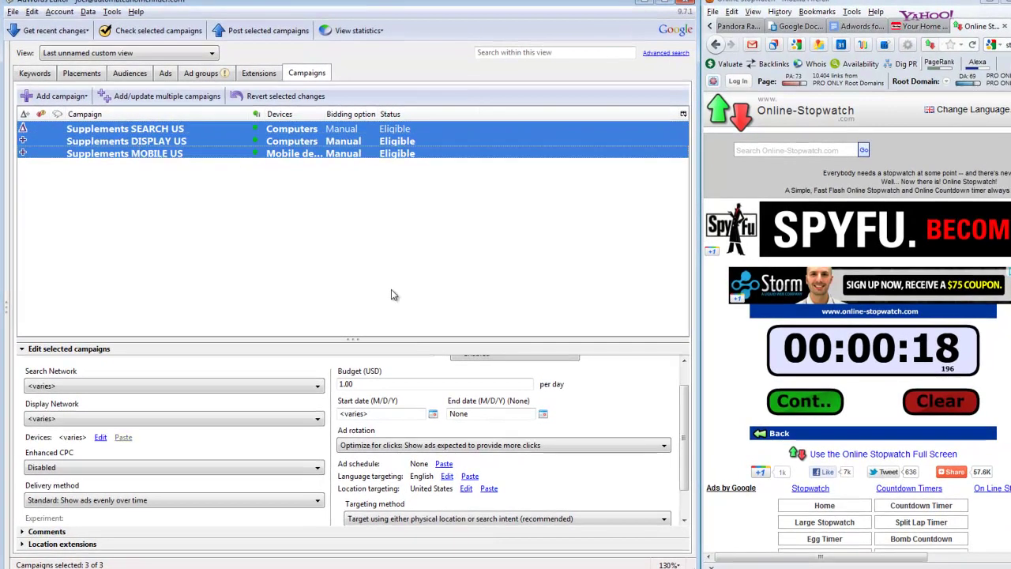
pyautogui.click(821, 404)
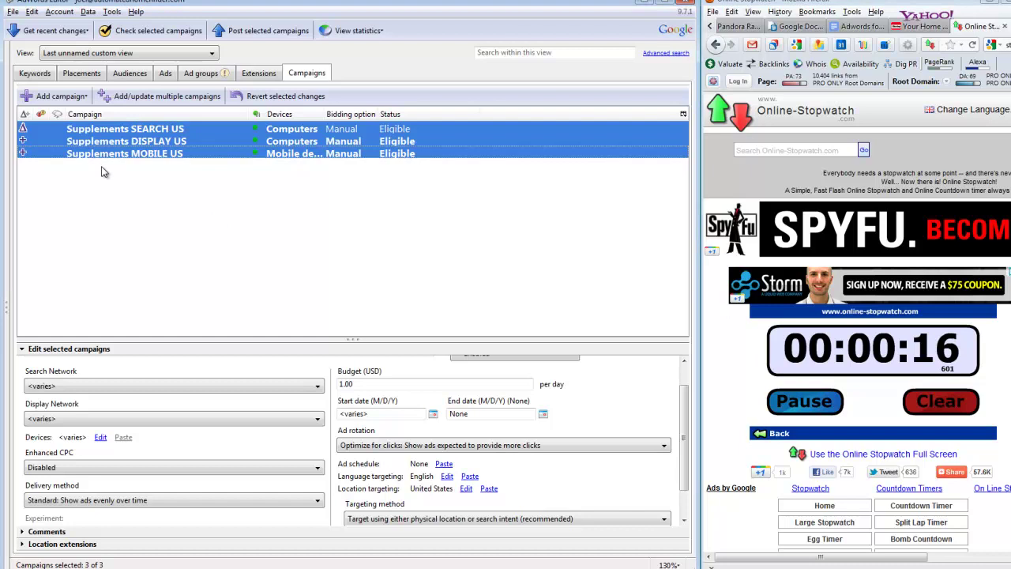
pyautogui.hotkey('ctrl', 'v')
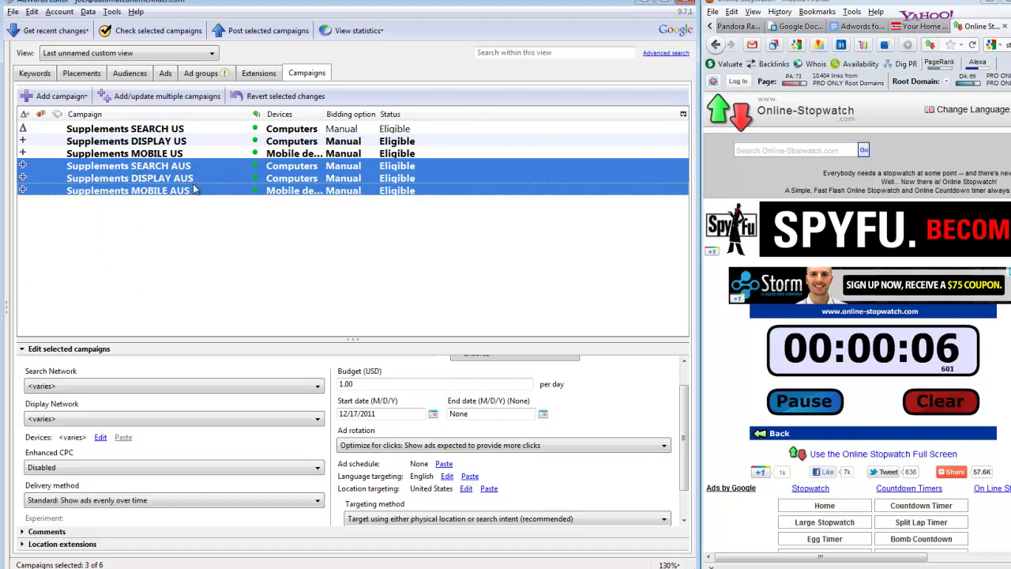
# Step: Change the three AUS campaigns' location targeting from United States to Australia
pyautogui.click(466, 489)
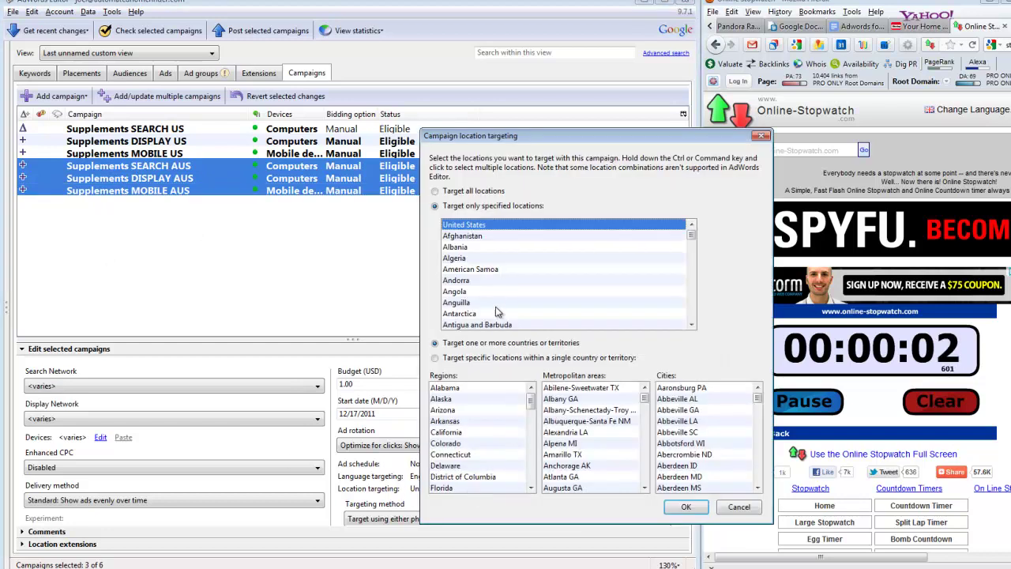
pyautogui.scroll(-3, 494, 293)
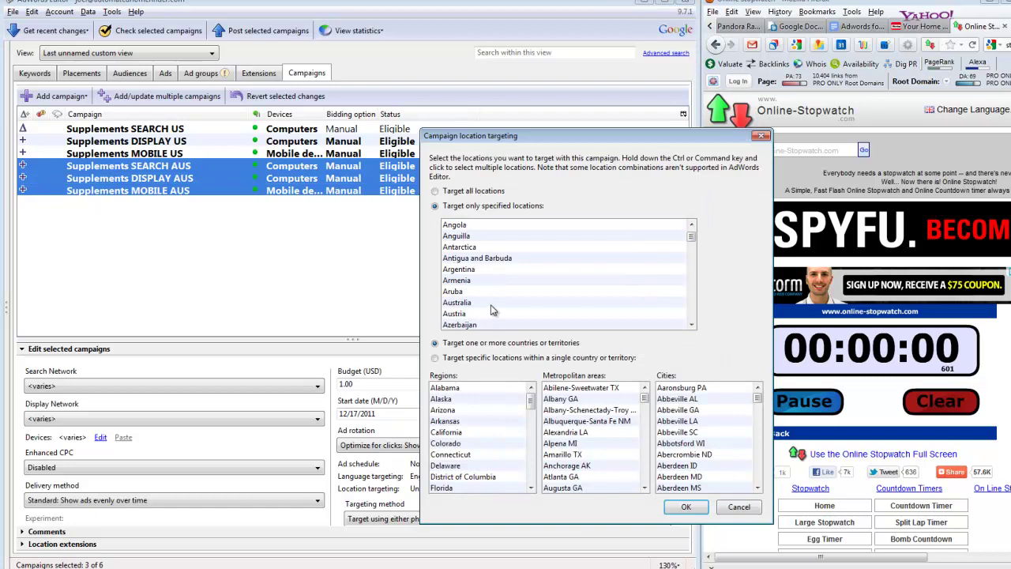
pyautogui.click(495, 303)
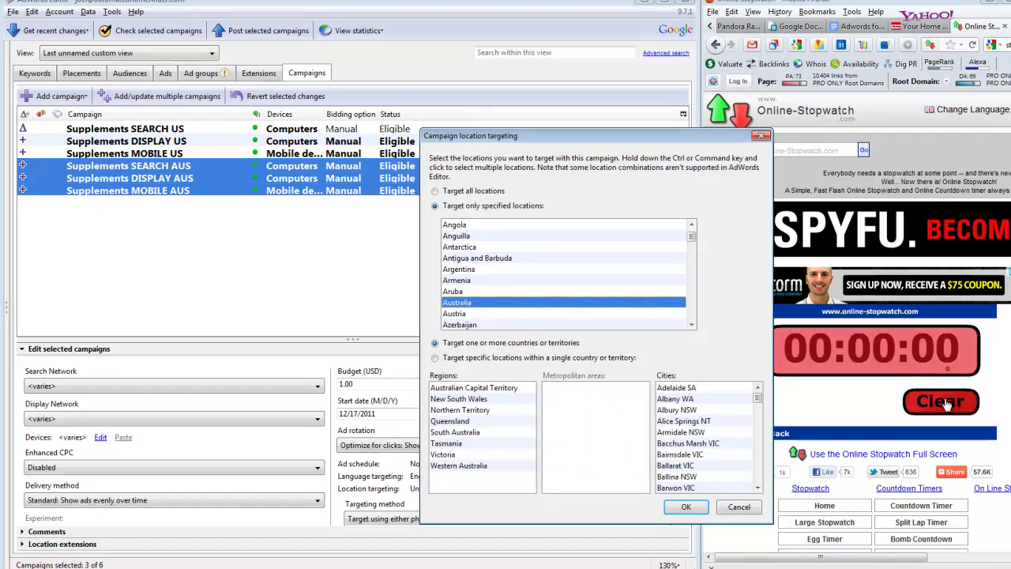
pyautogui.click(772, 453)
pyautogui.click(684, 507)
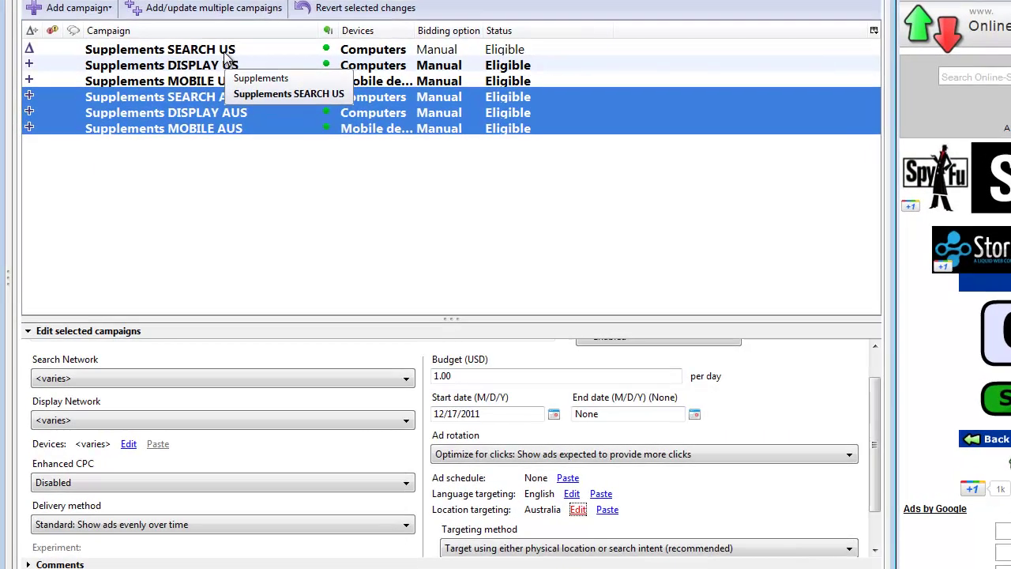
pyautogui.click(182, 133)
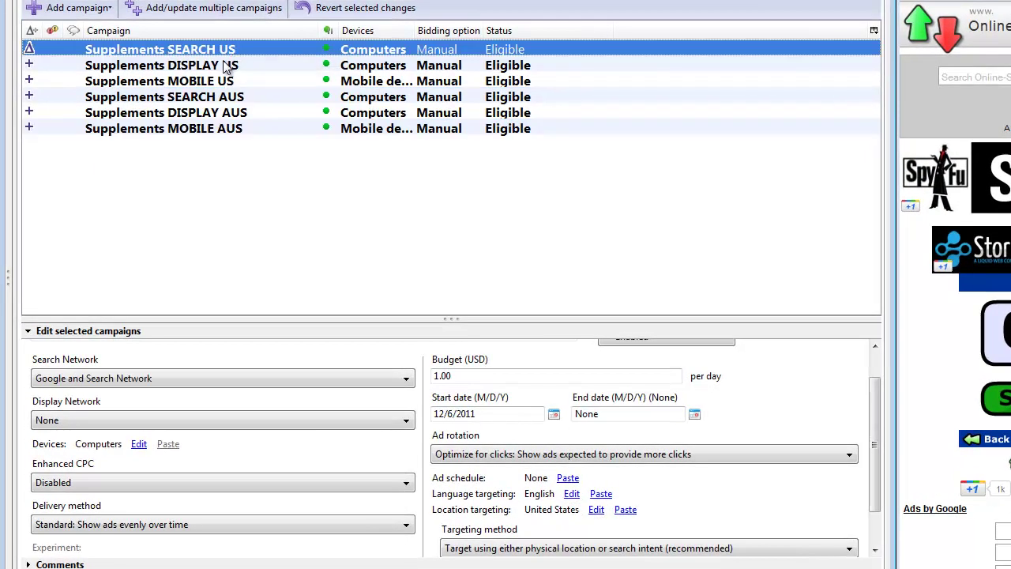
pyautogui.click(237, 66)
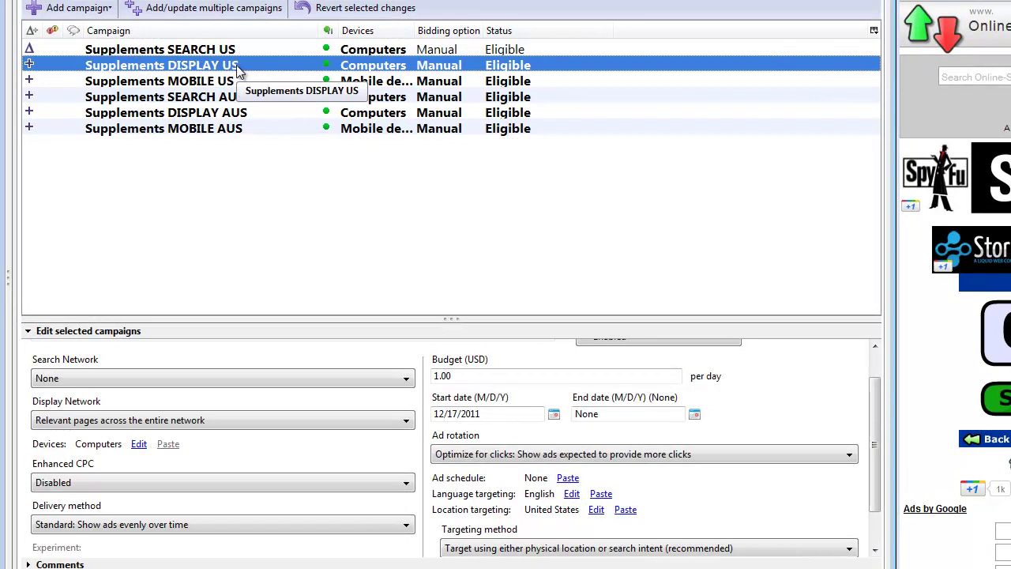
pyautogui.click(245, 83)
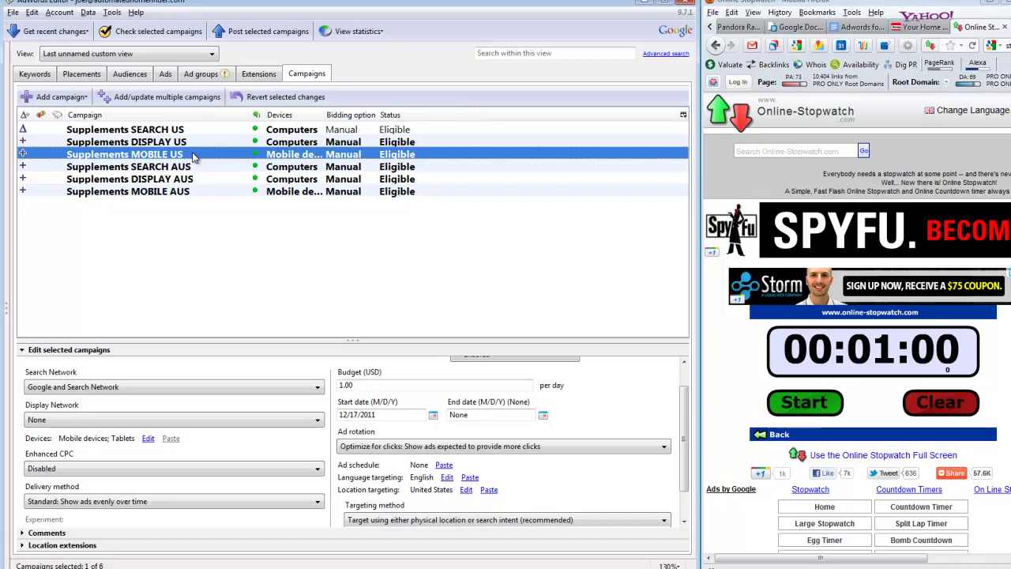
pyautogui.keyDown('shift'); pyautogui.click(190, 131); pyautogui.keyUp('shift')
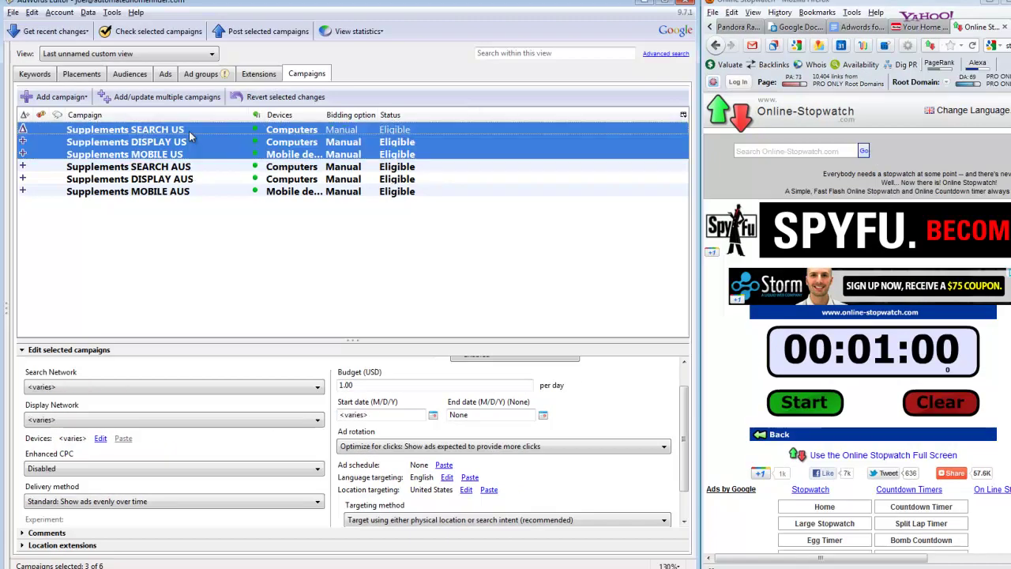
pyautogui.click(203, 166)
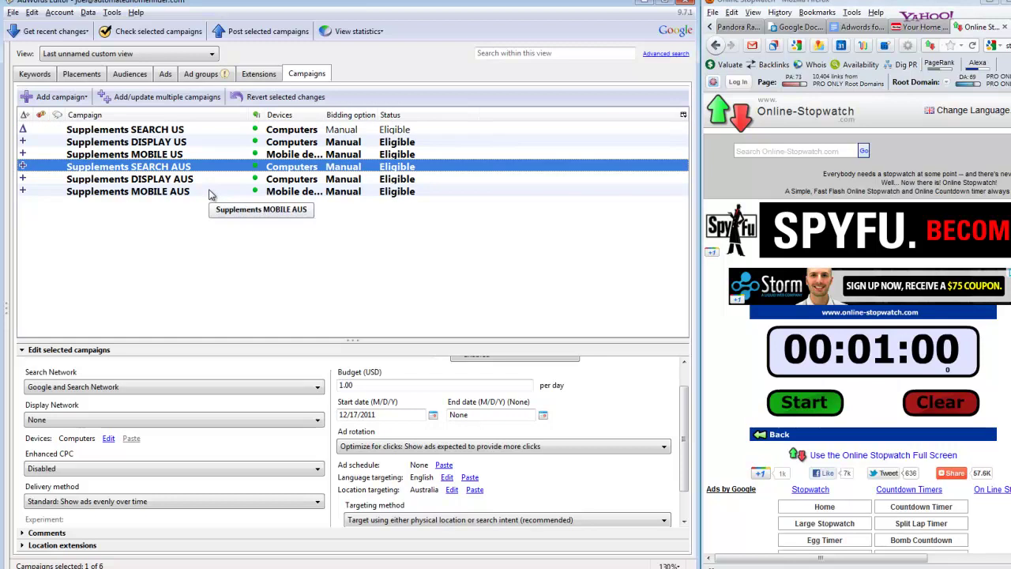
pyautogui.keyDown('shift'); pyautogui.click(211, 194); pyautogui.keyUp('shift')
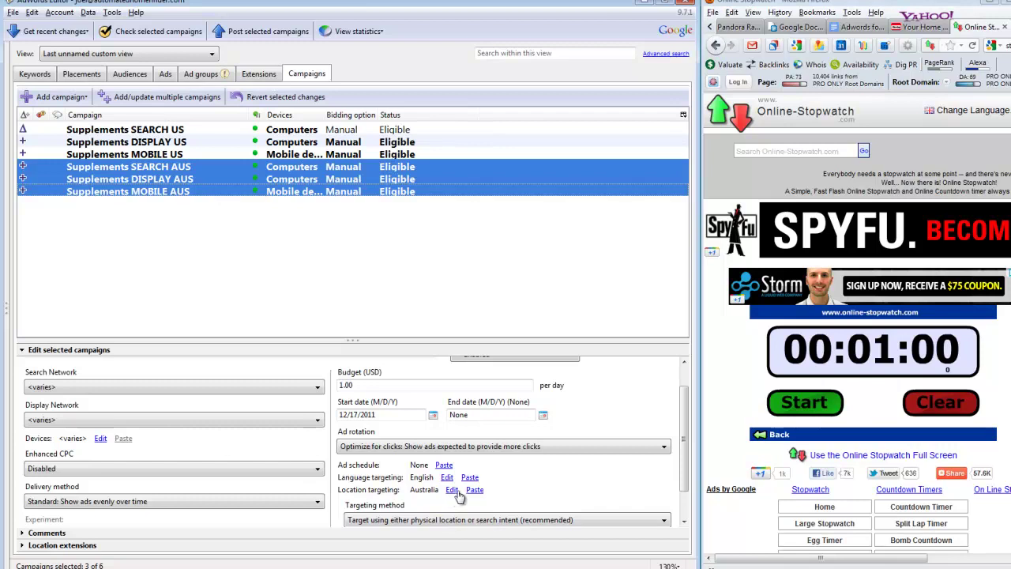
pyautogui.click(158, 172)
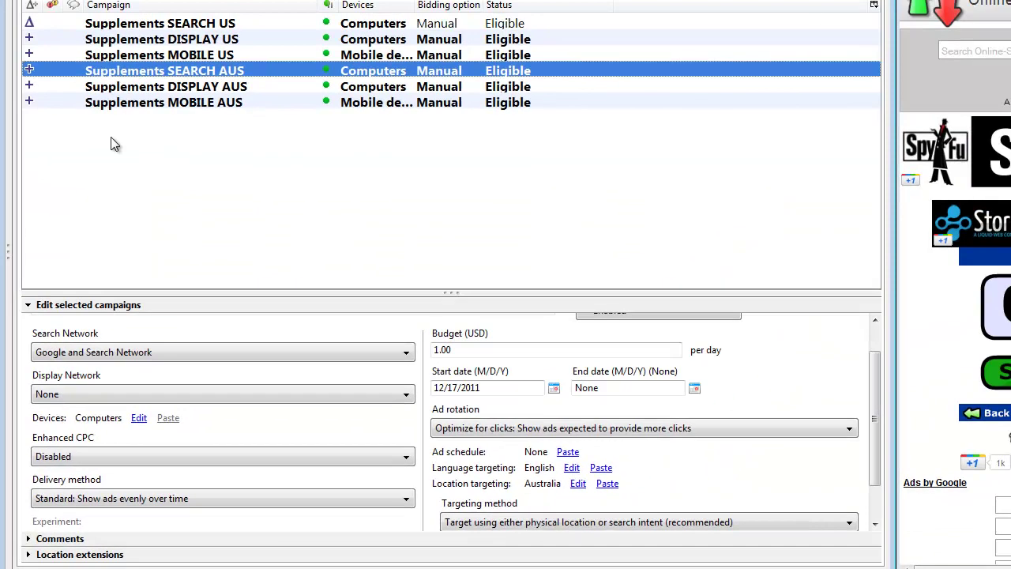
pyautogui.click(169, 105)
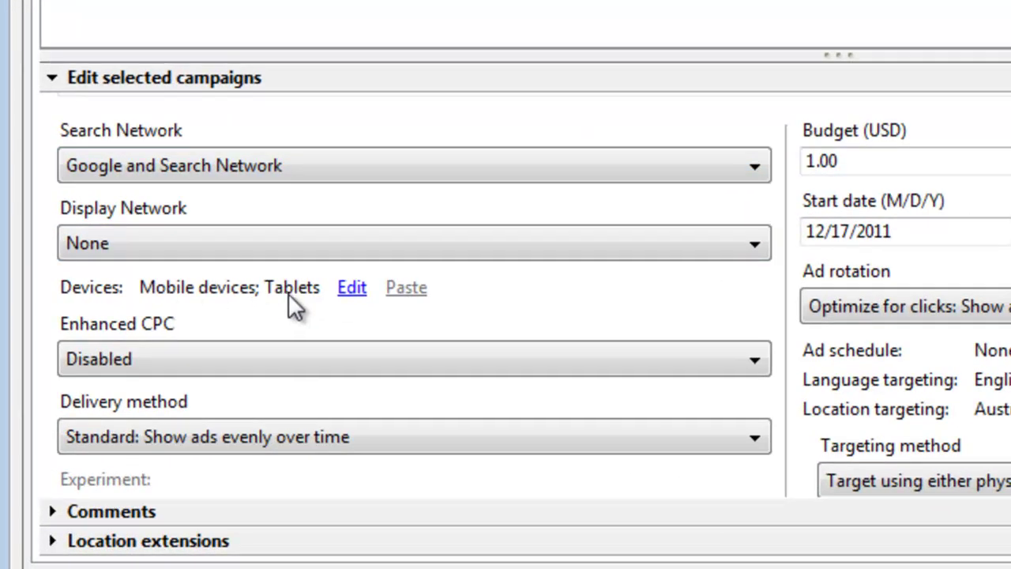
pyautogui.click(352, 291)
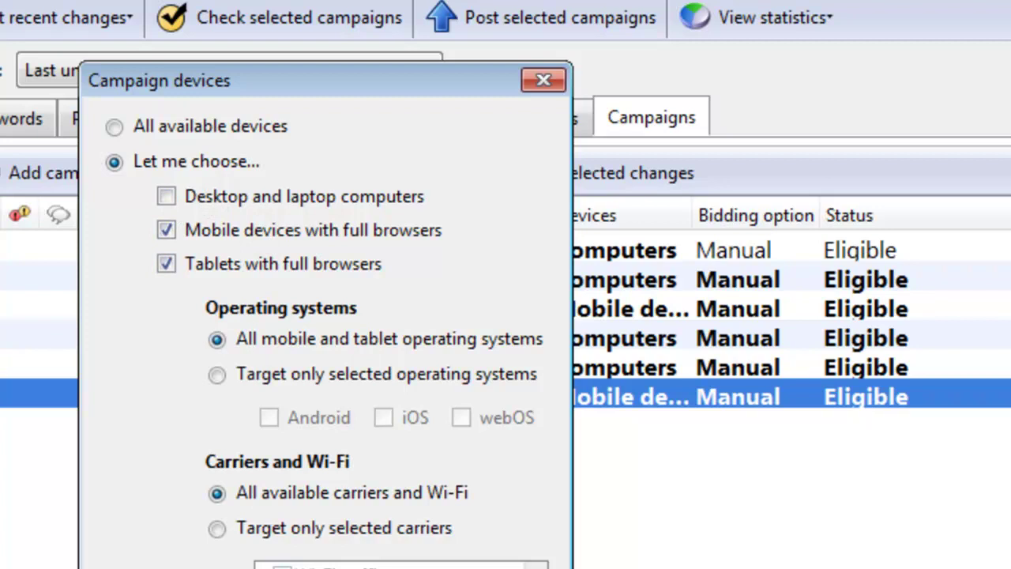
pyautogui.press('Return')
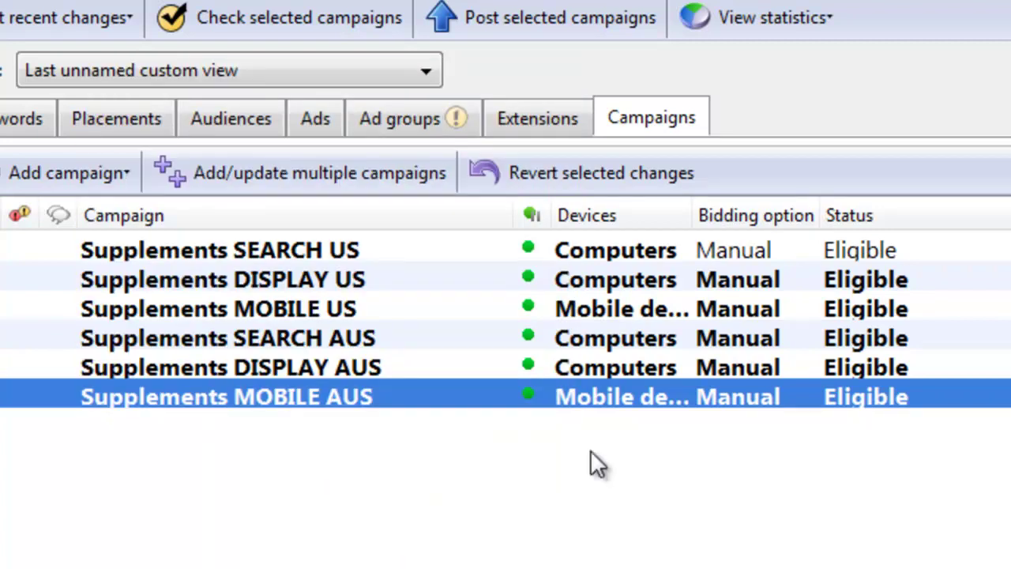
pyautogui.click(338, 369)
pyautogui.click(401, 123)
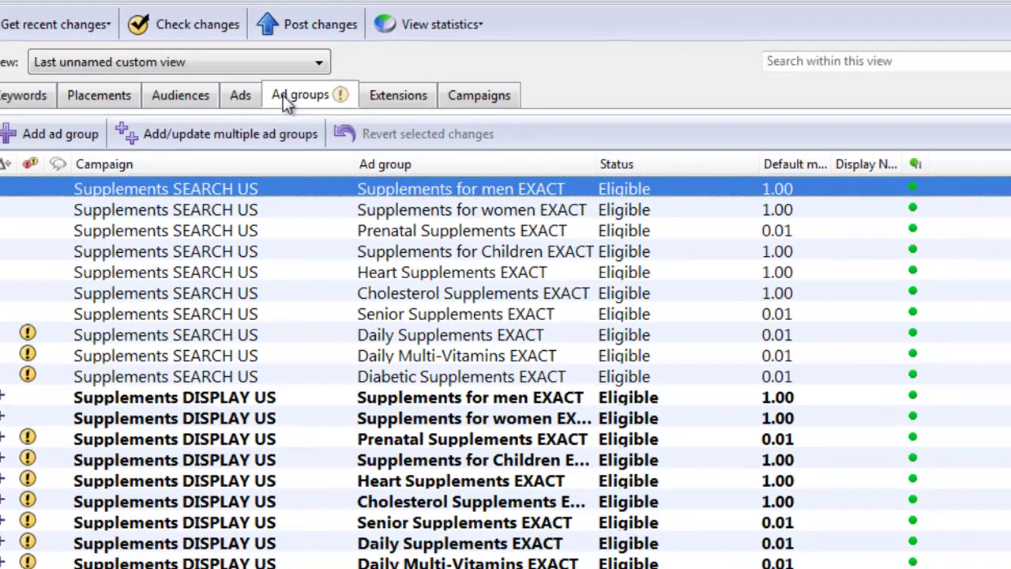
pyautogui.scroll(-5, 146, 205)
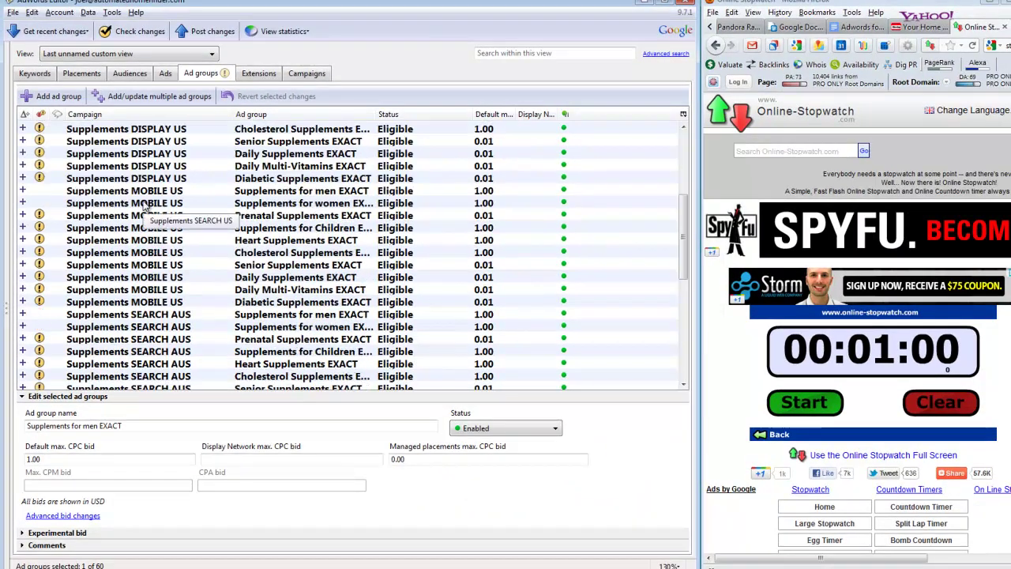
pyautogui.scroll(-8, 146, 205)
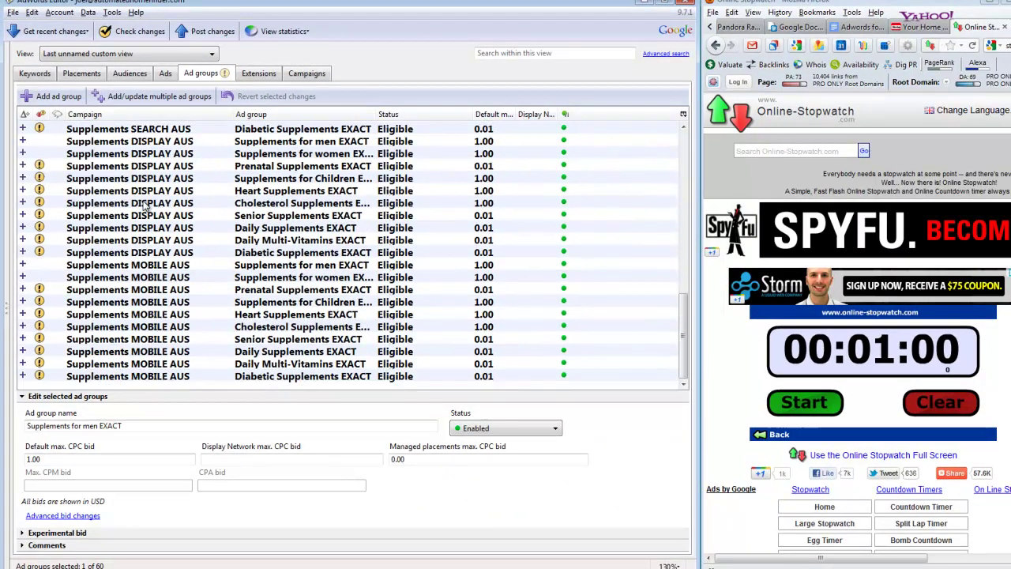
pyautogui.scroll(13, 146, 205)
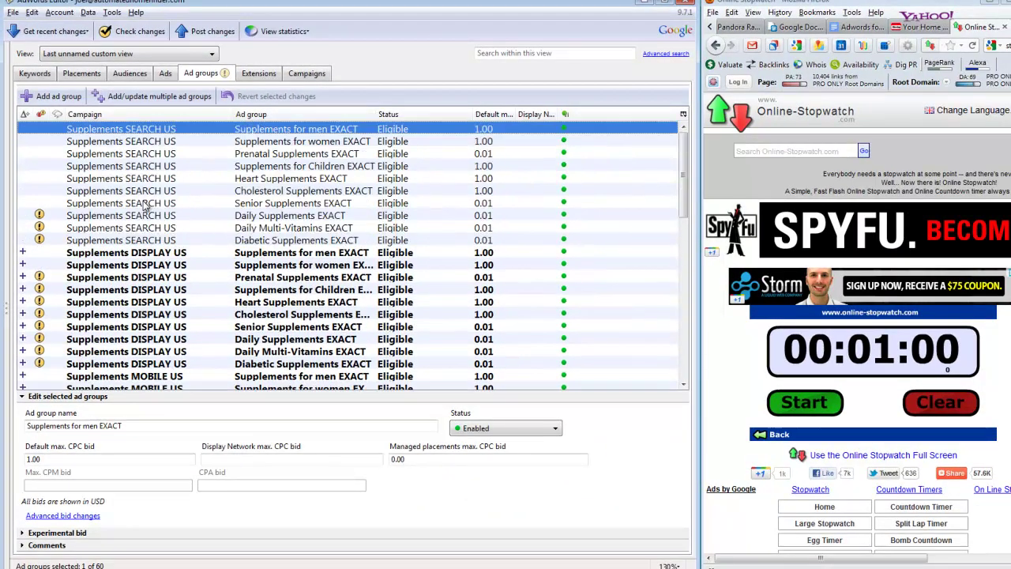
pyautogui.click(310, 74)
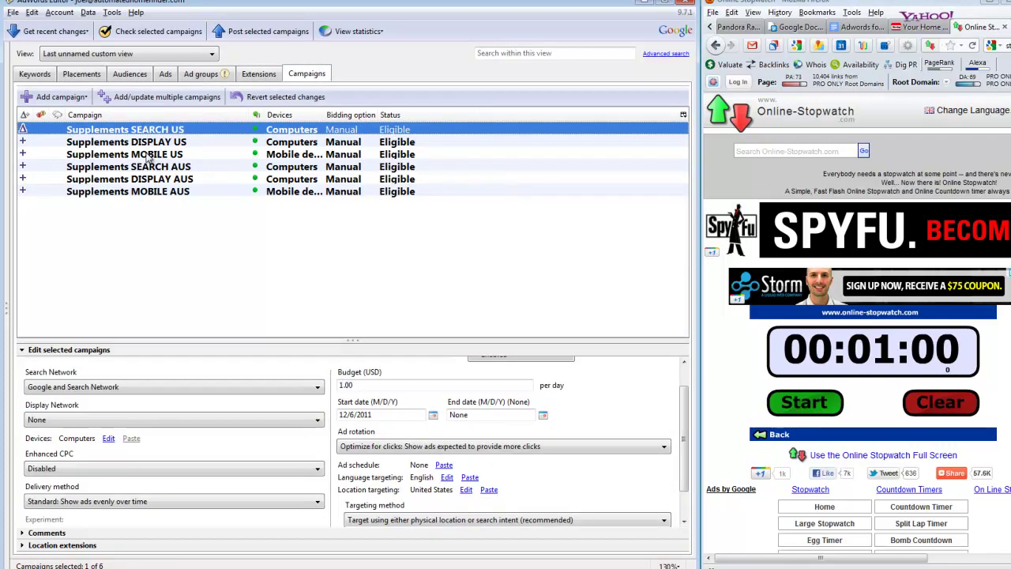